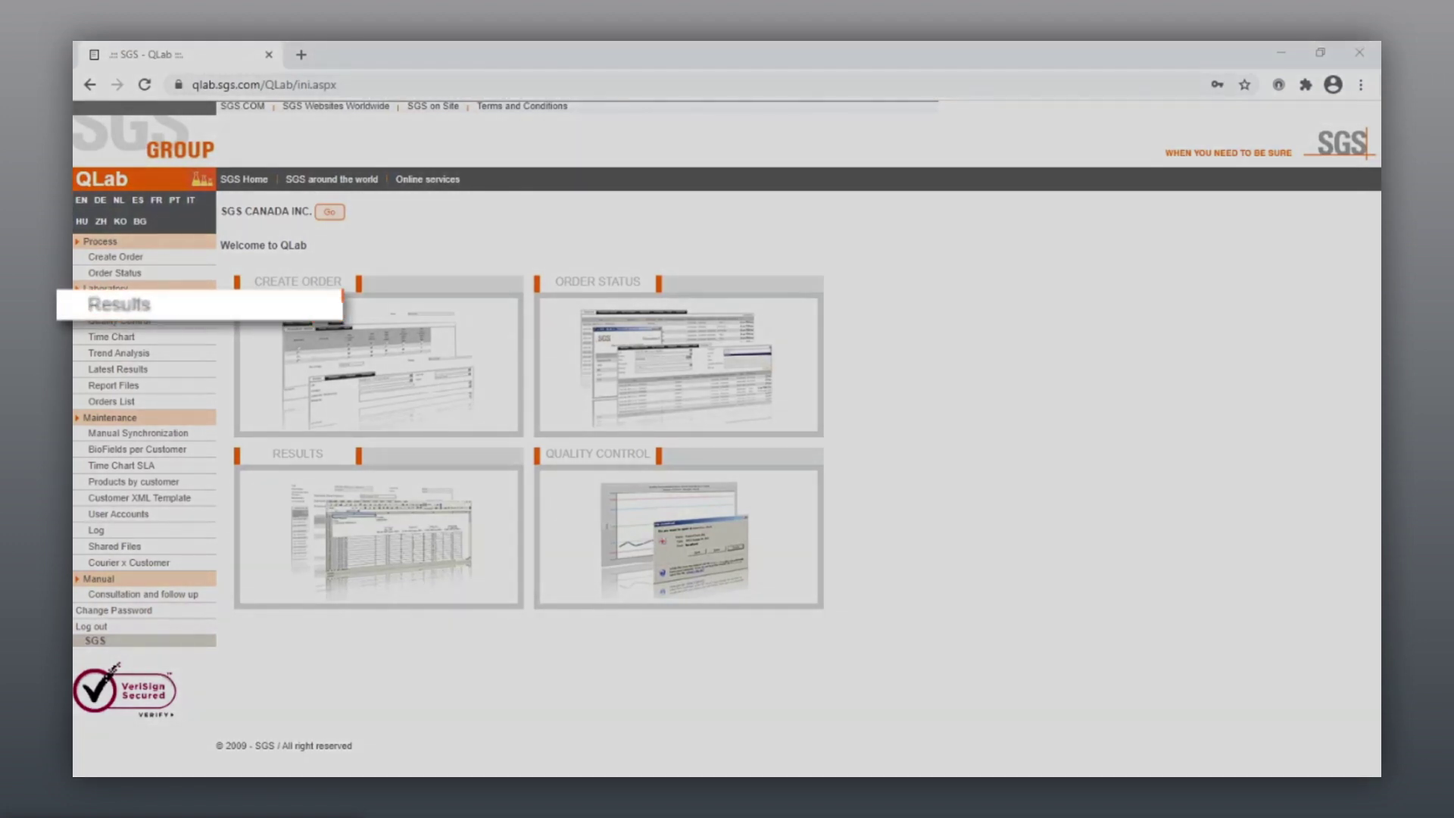
Step: Search all lab results and open order 5853313's details showing each sample's Au value
click(119, 304)
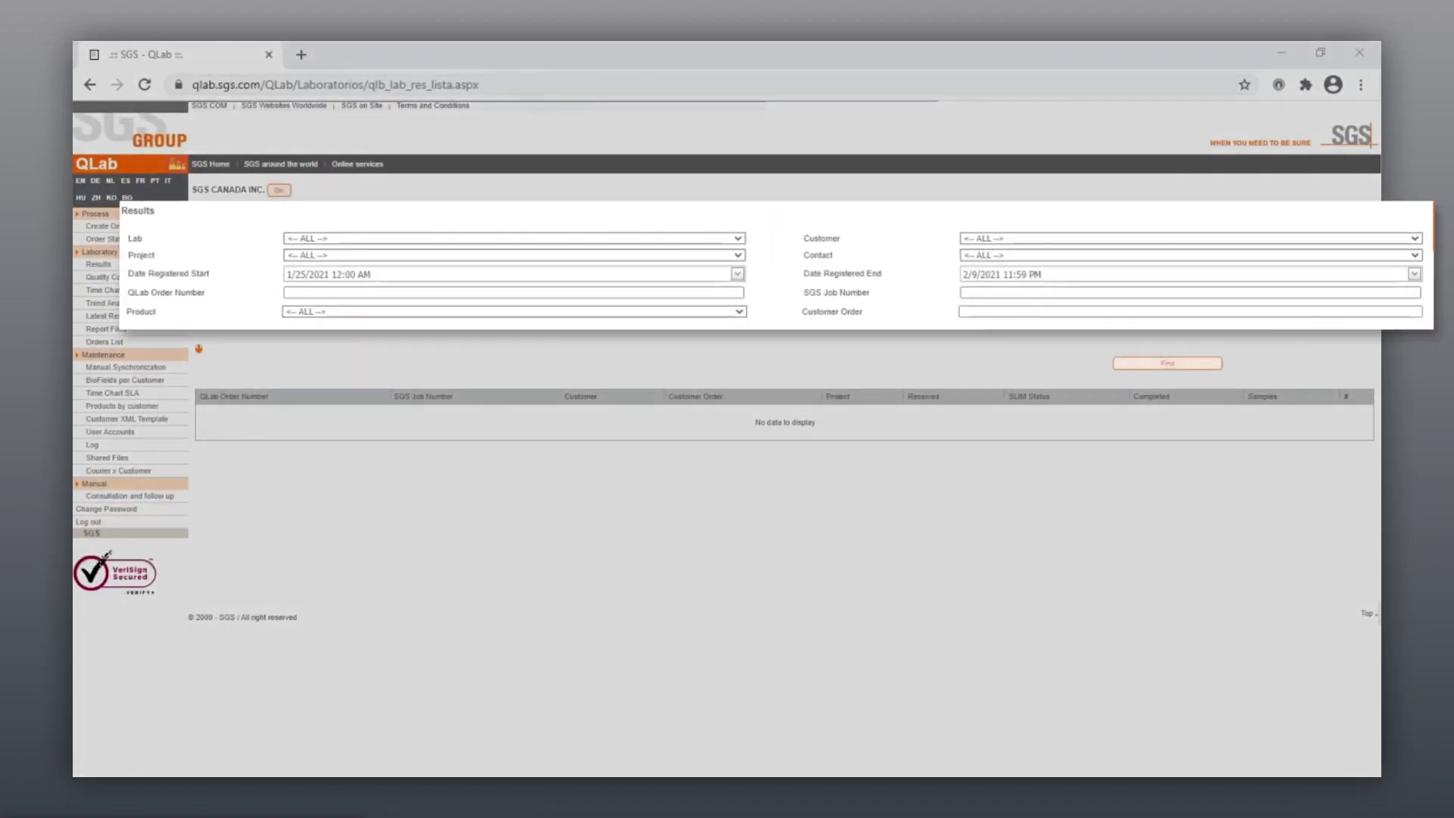
click(1171, 363)
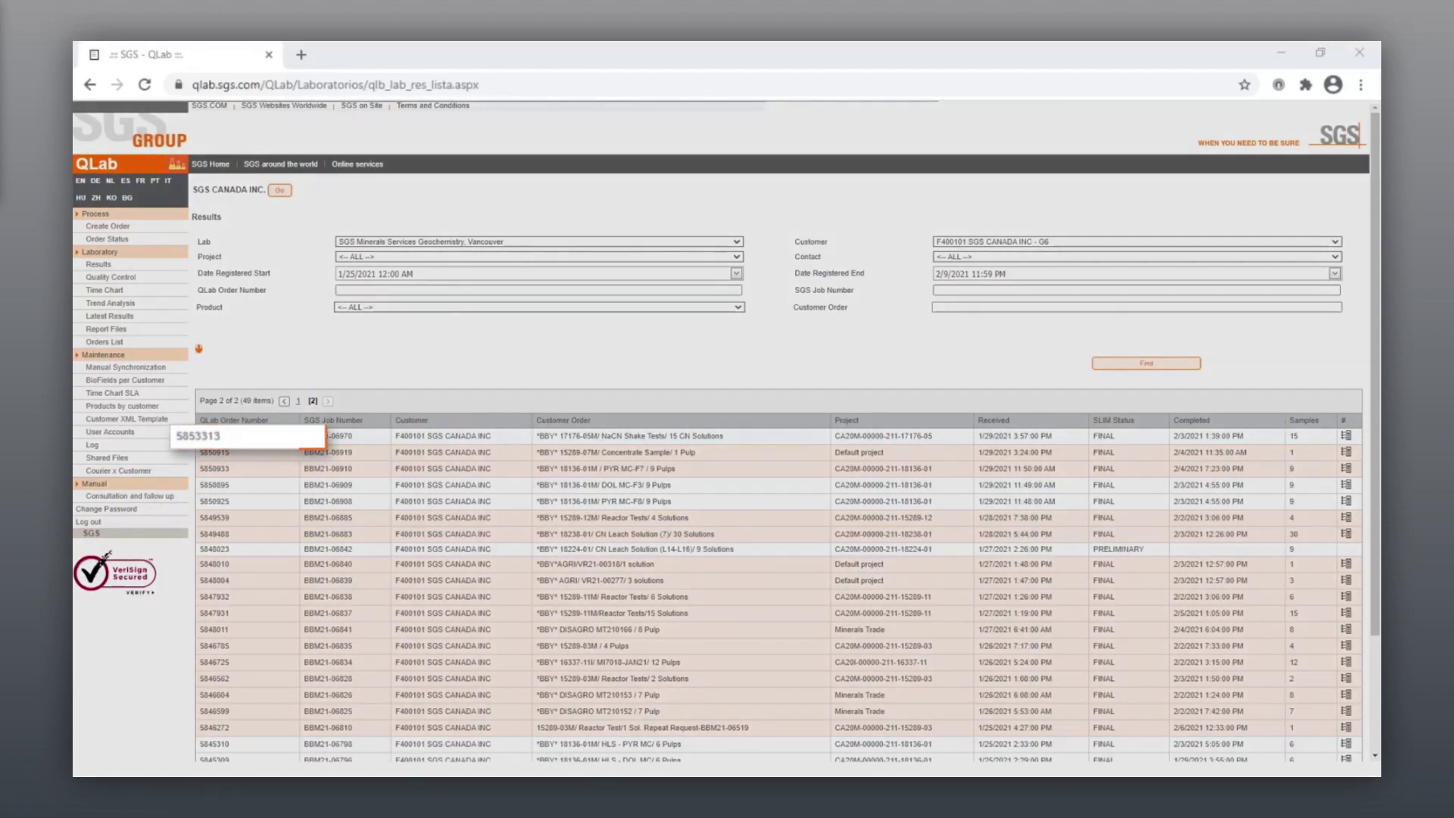
click(258, 436)
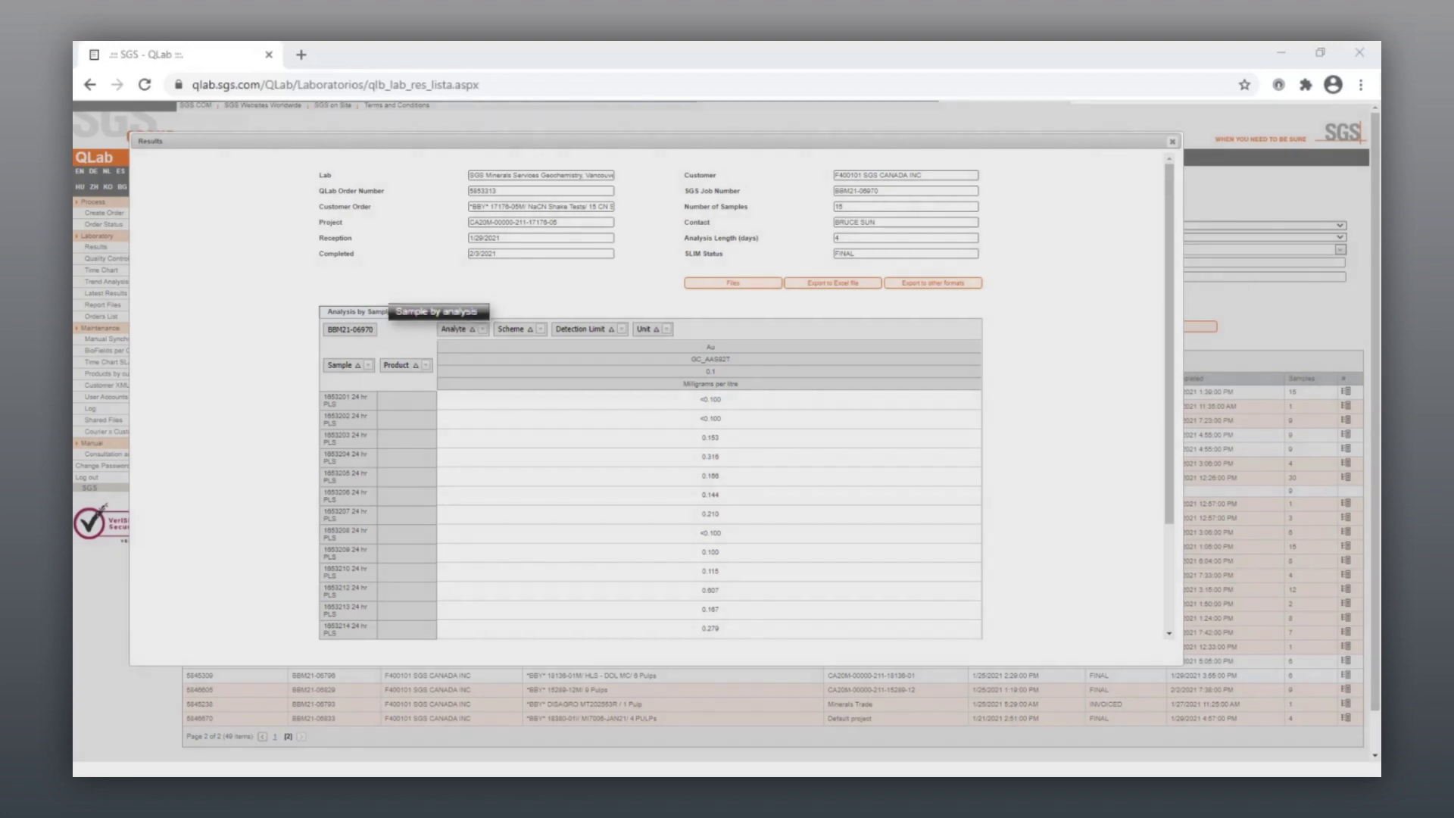
Step: View job BBM21-06970 by Sample by analysis, export it to an Excel file, and open it
click(455, 314)
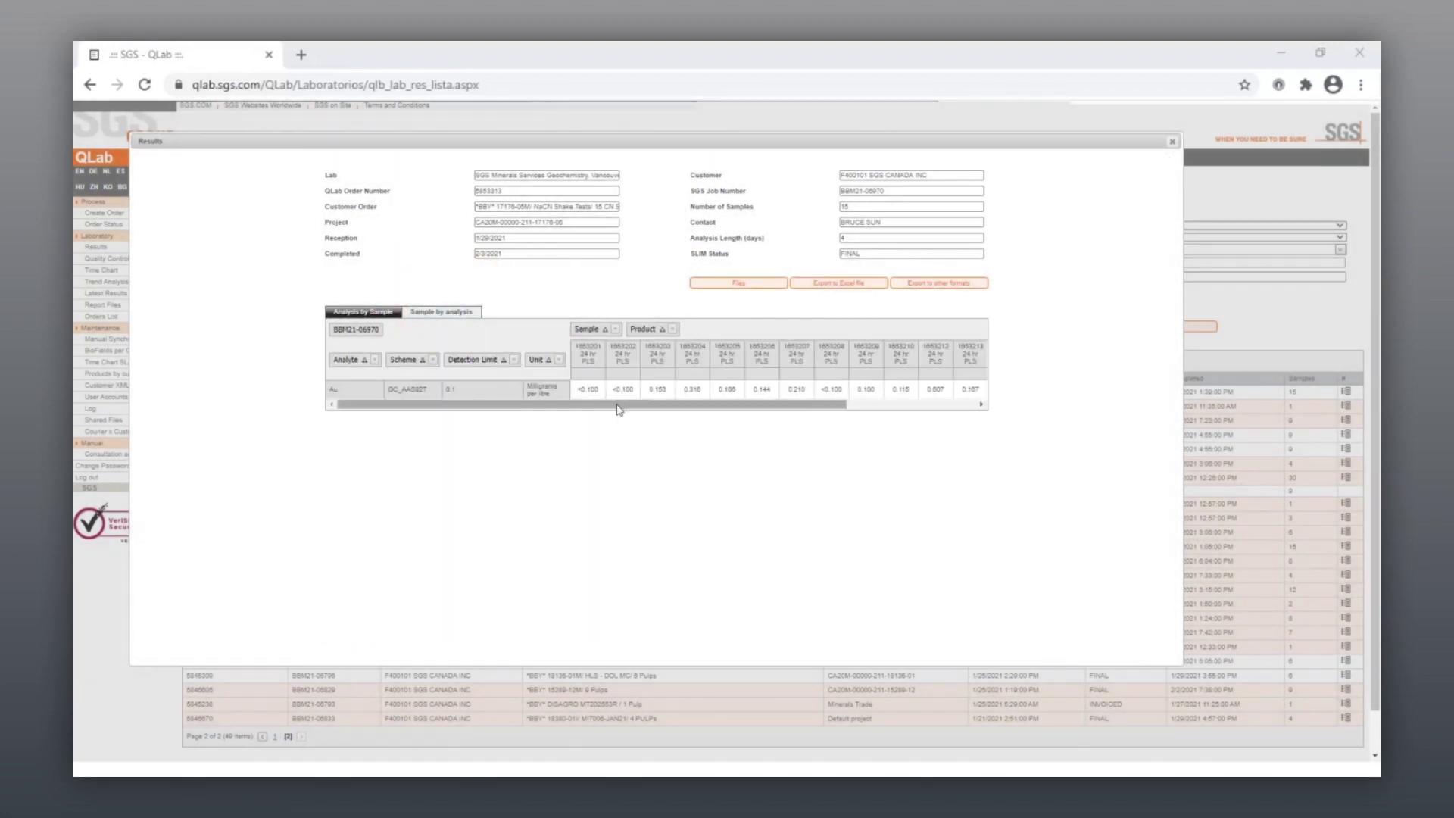
drag(617, 408, 837, 412)
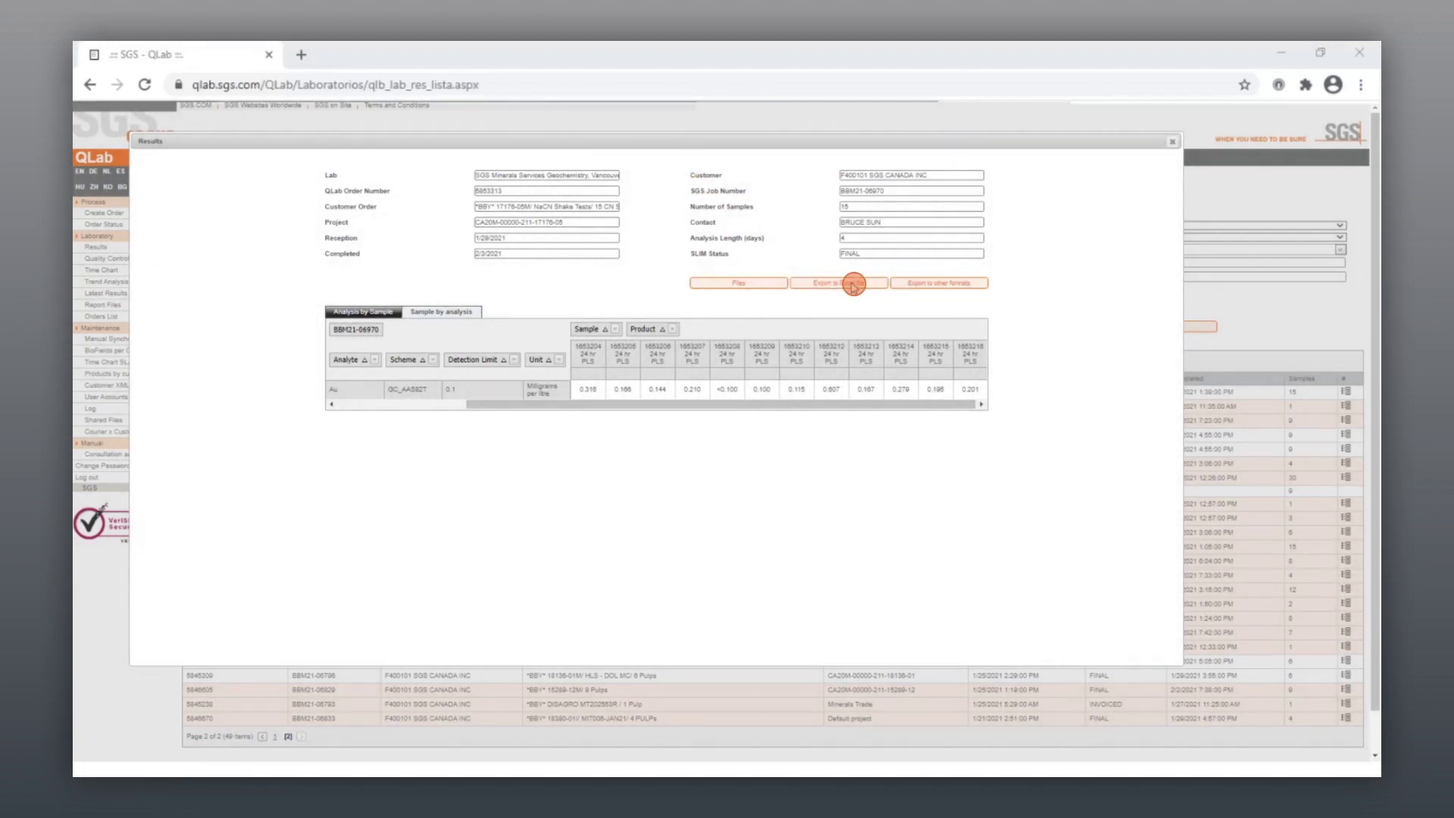
click(854, 285)
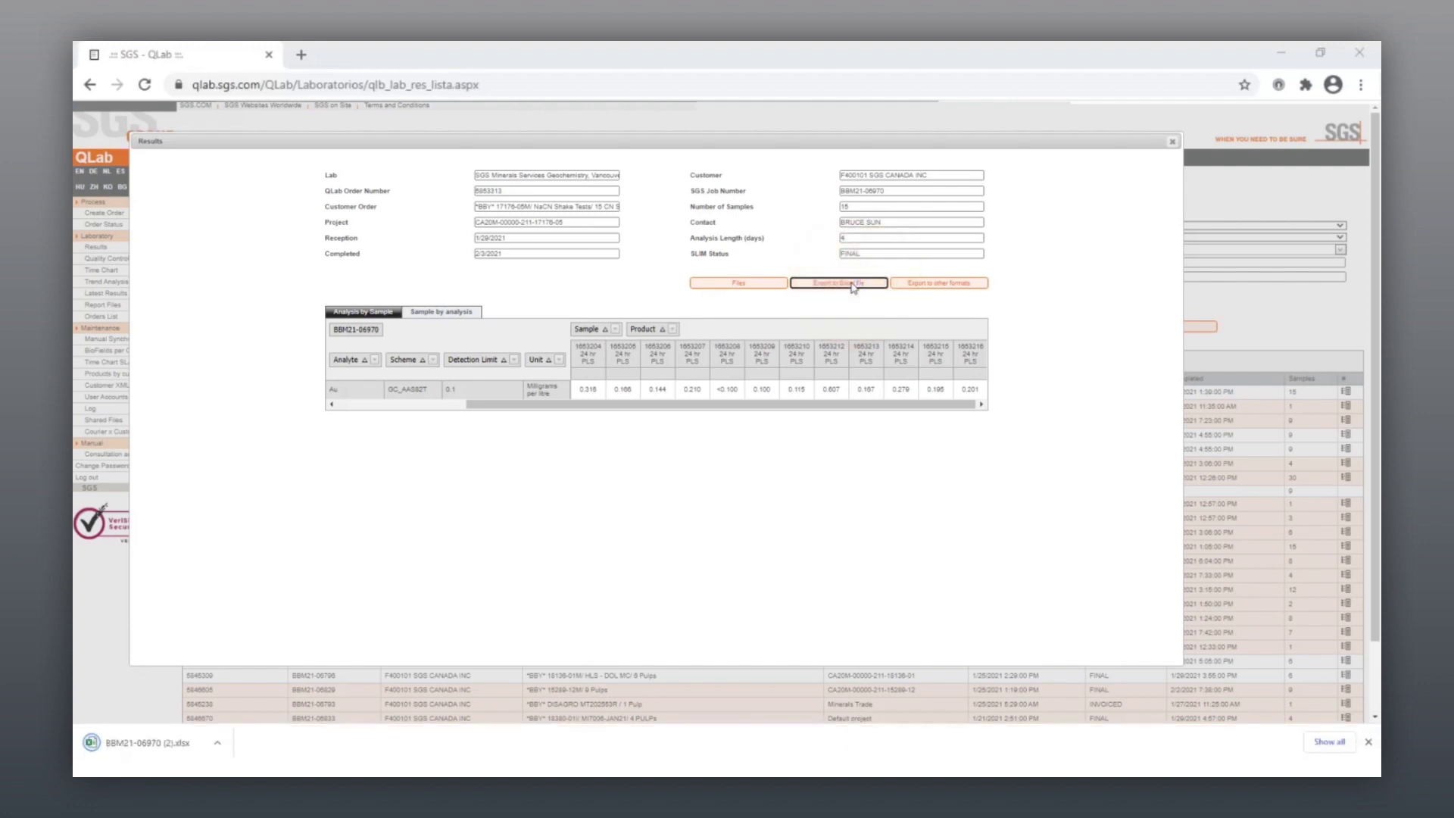
click(161, 748)
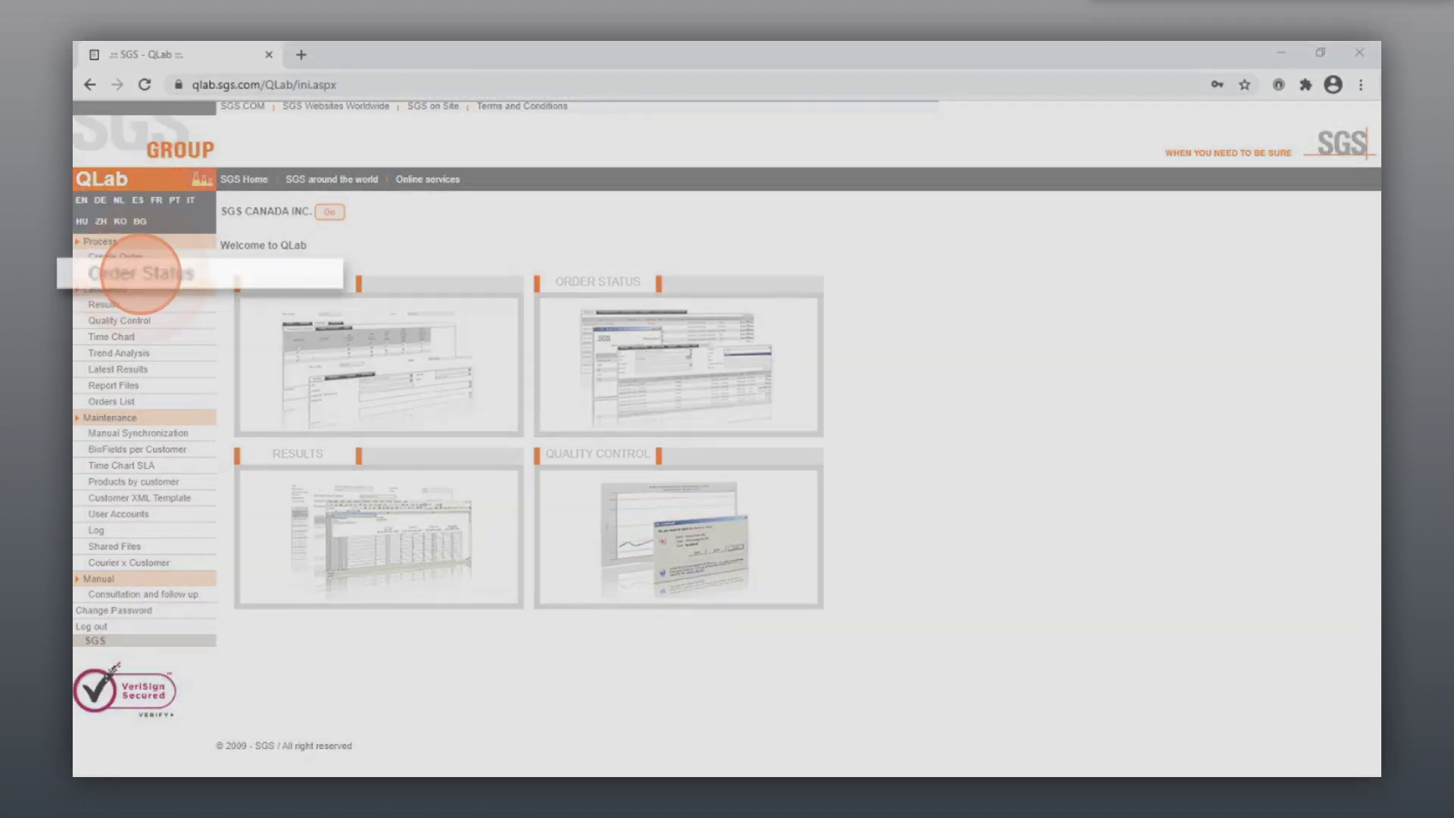
Step: Browse the Order Status Registered, In Process, Preliminary Results and Find Order lists
click(140, 272)
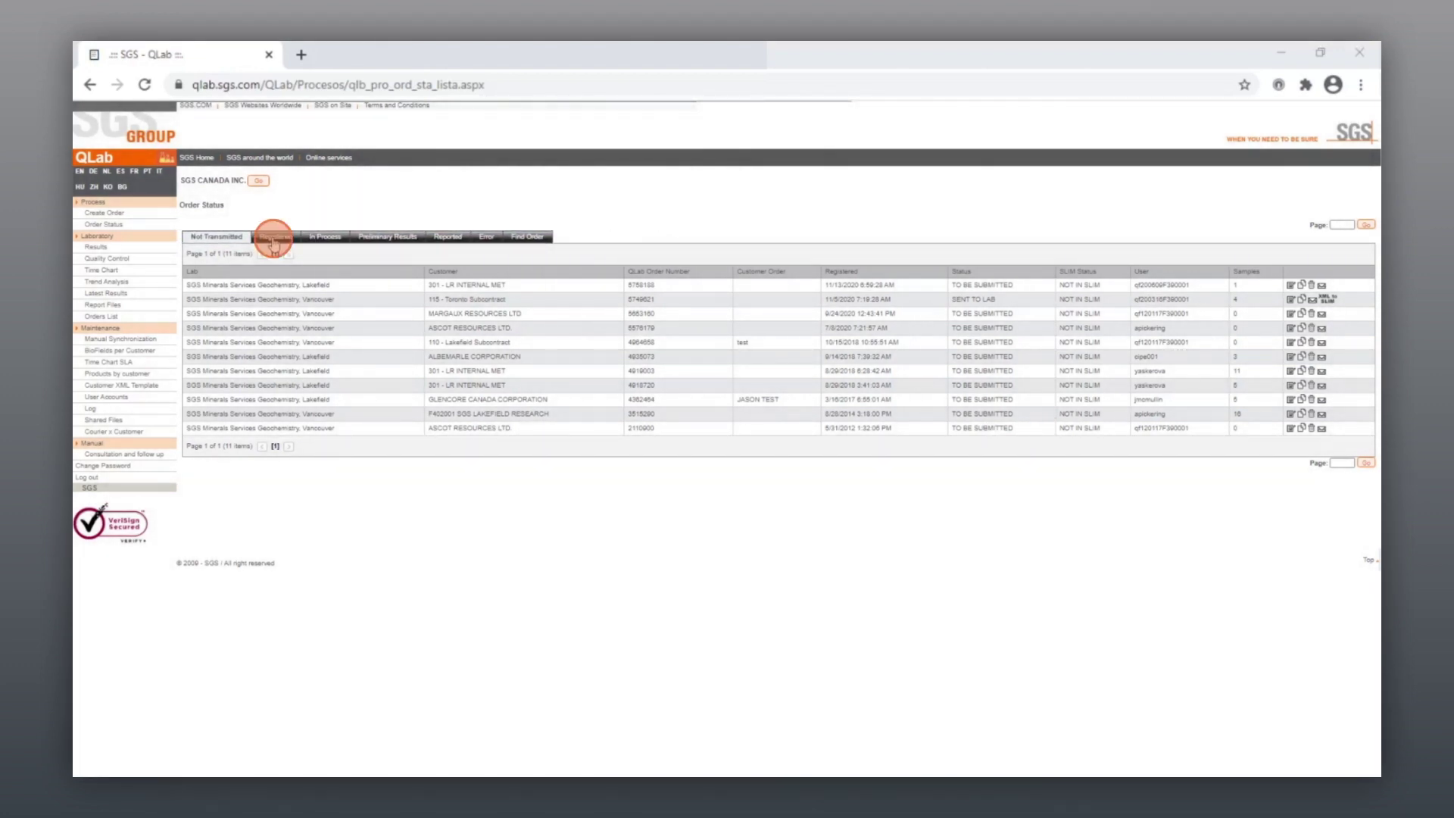
click(274, 239)
click(331, 237)
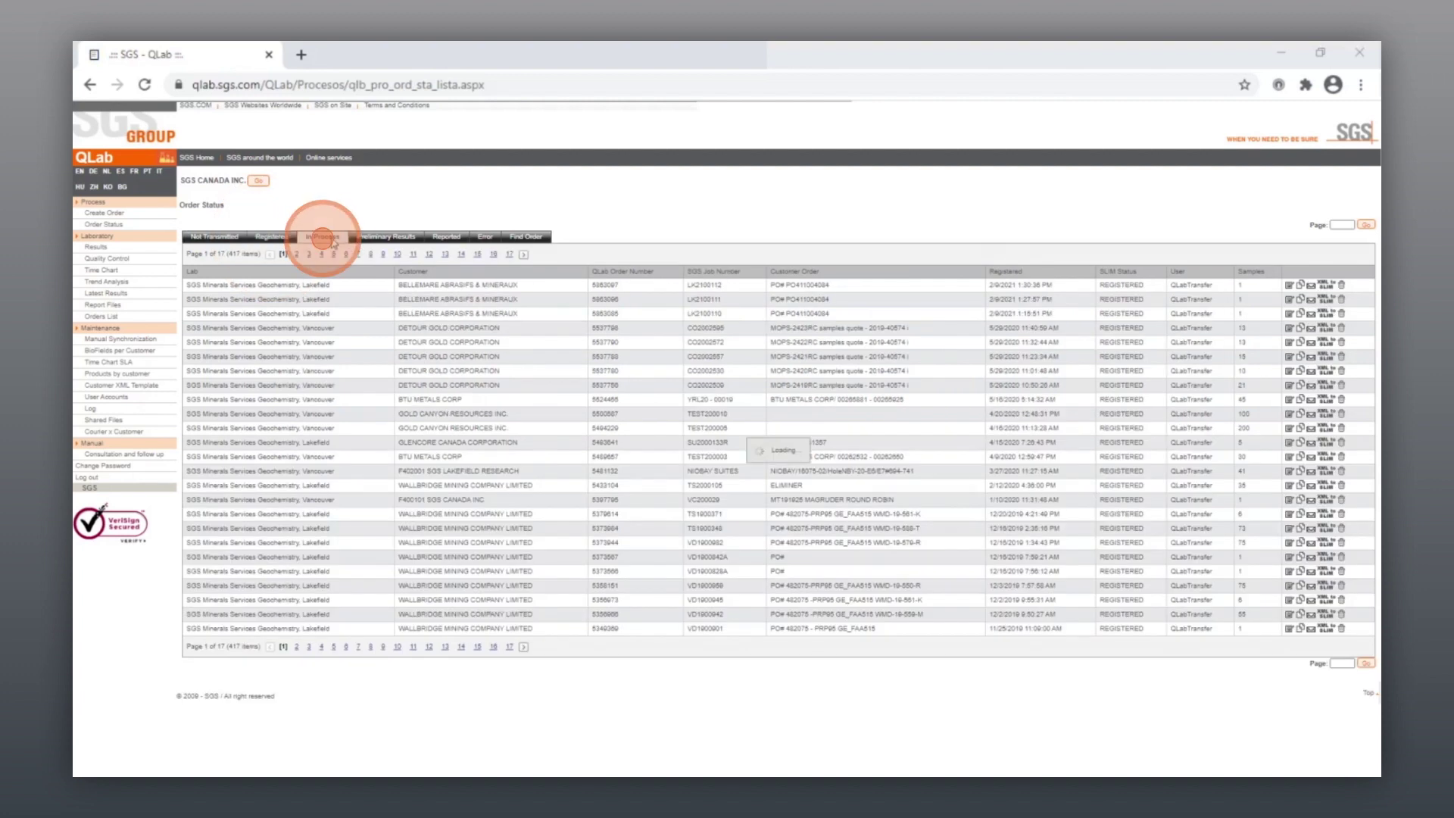
click(385, 238)
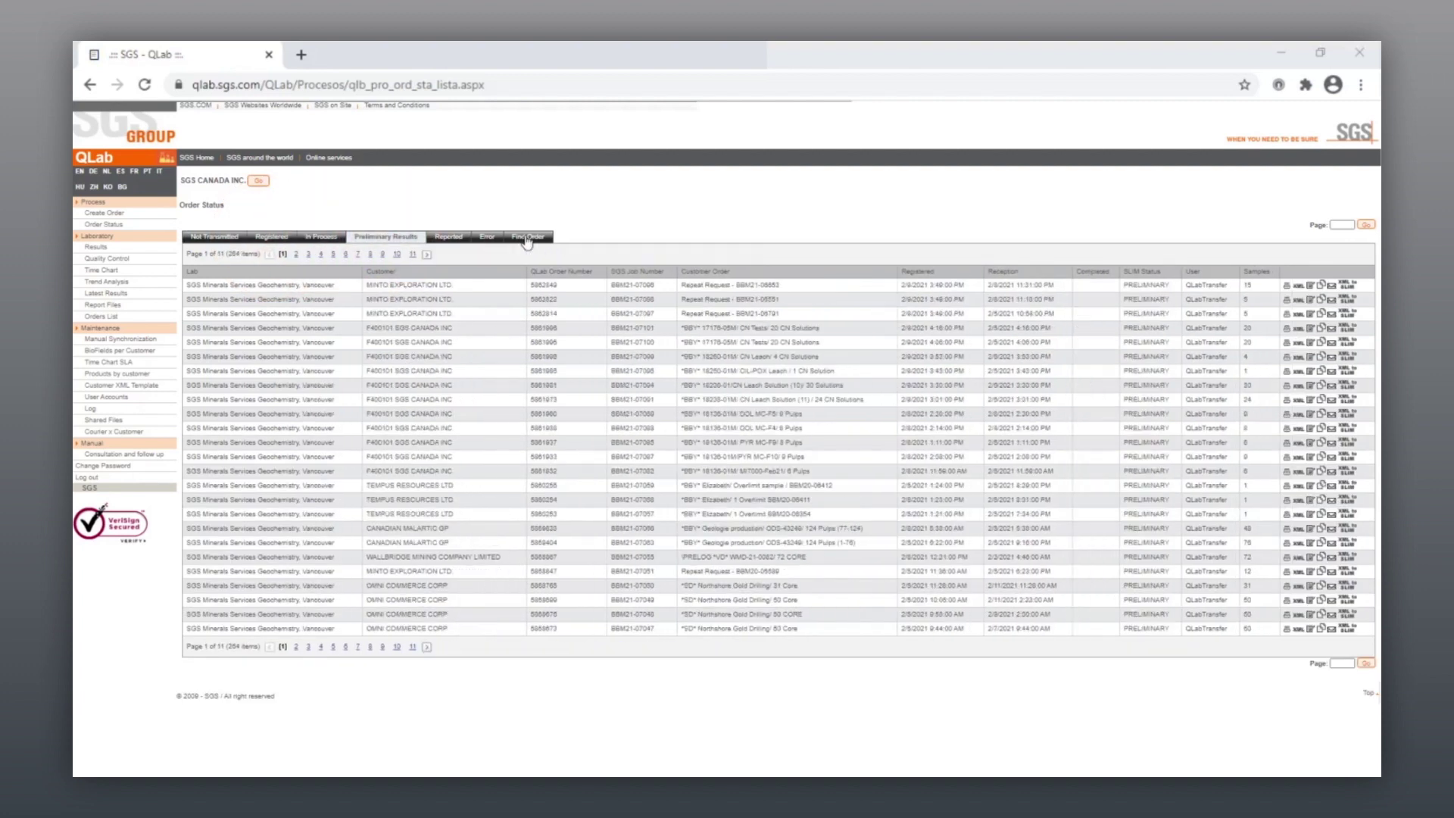
click(528, 239)
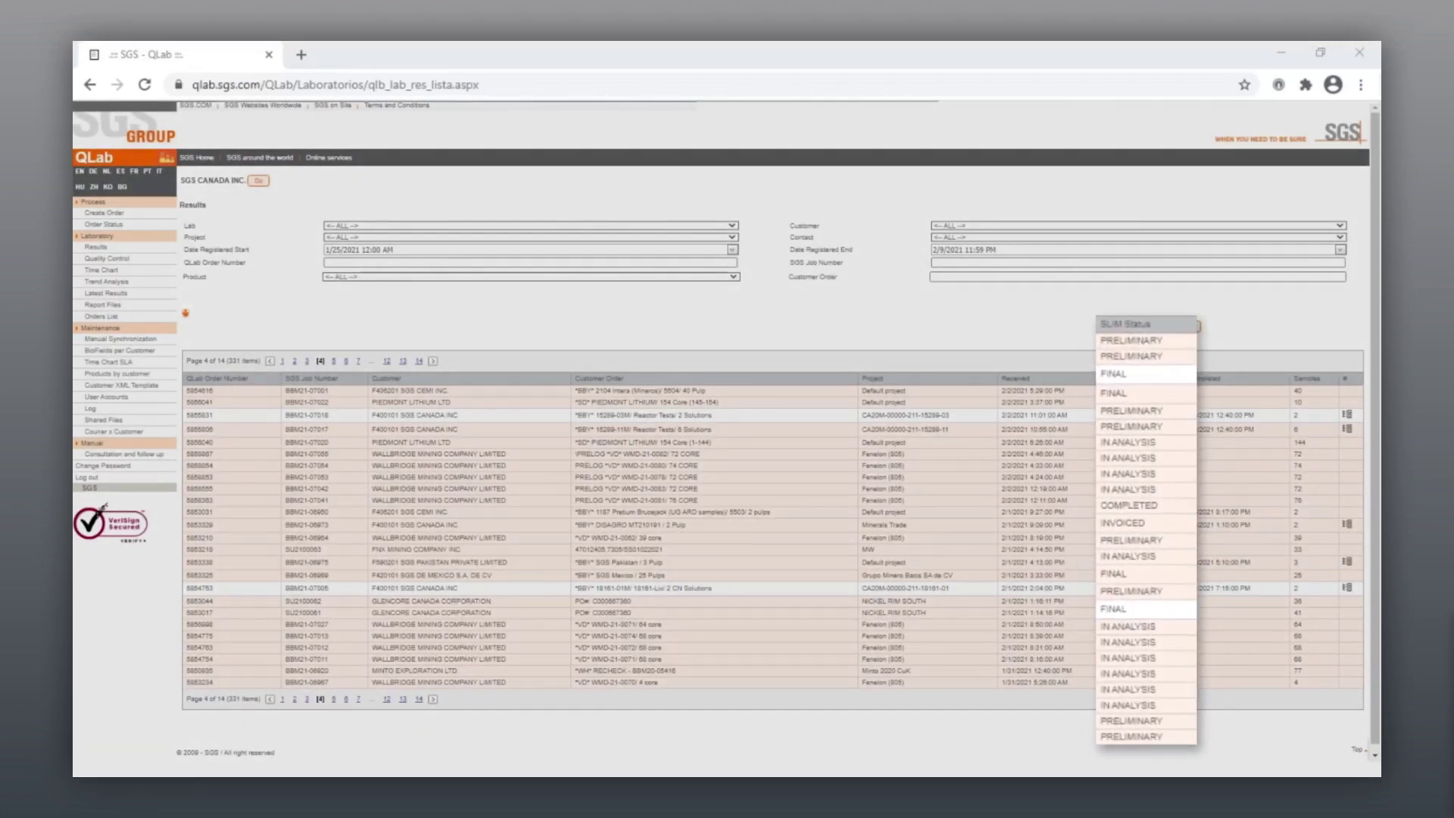
Step: Open the 15289-03M Reactor Tests order 5855831 and view its results in the Sample by analysis layout
click(740, 414)
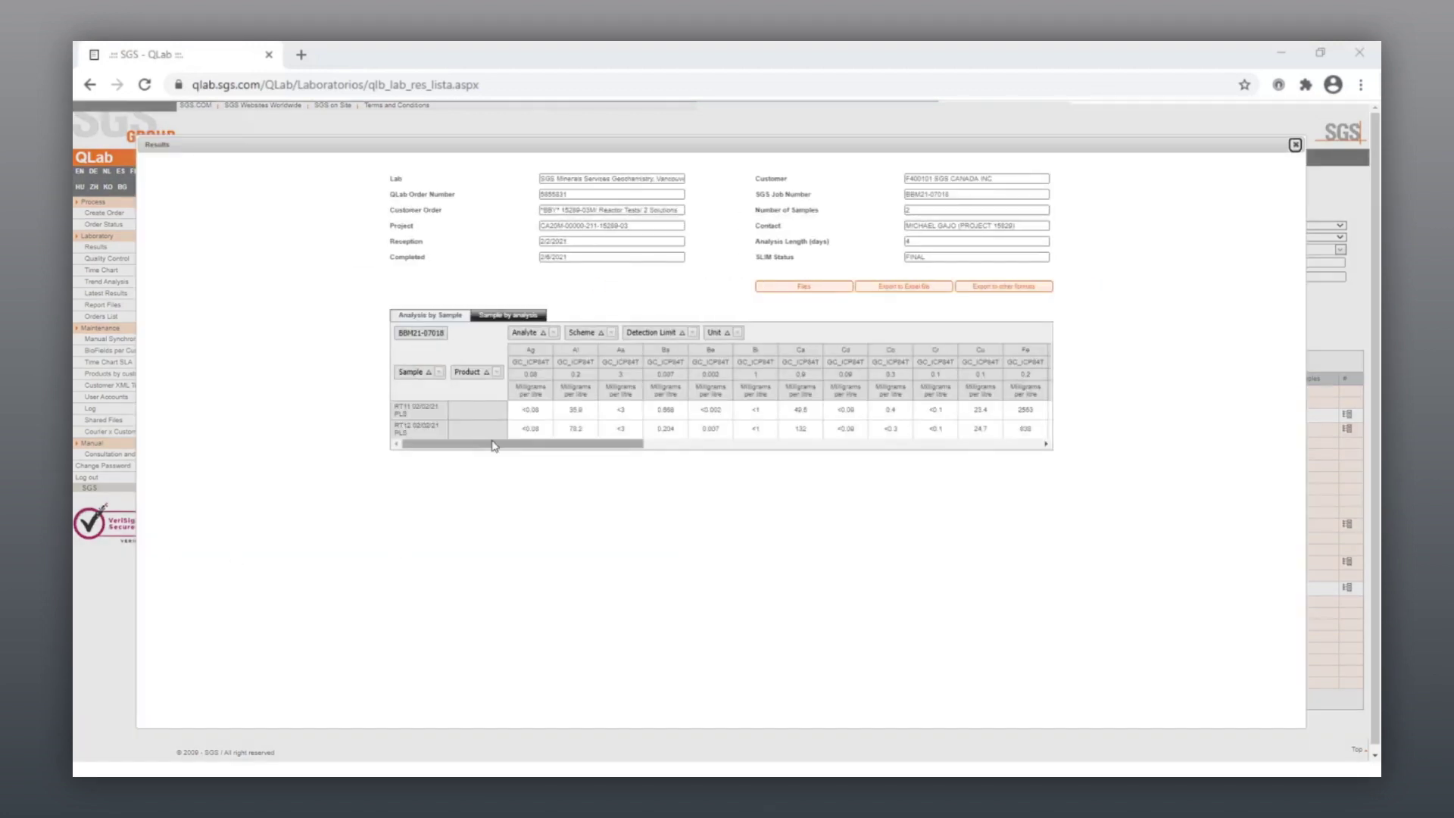
drag(494, 445, 460, 432)
click(496, 320)
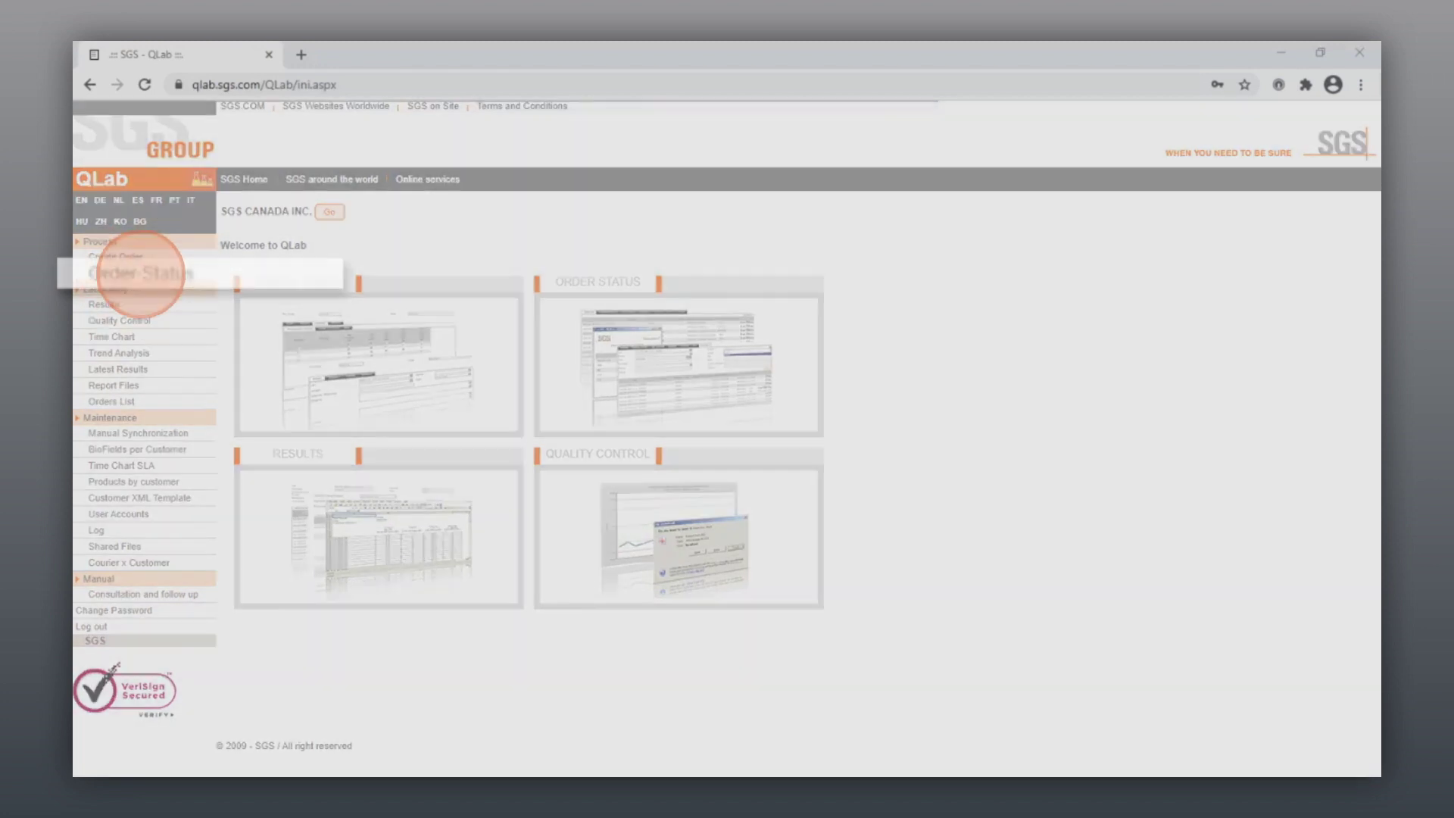
click(140, 272)
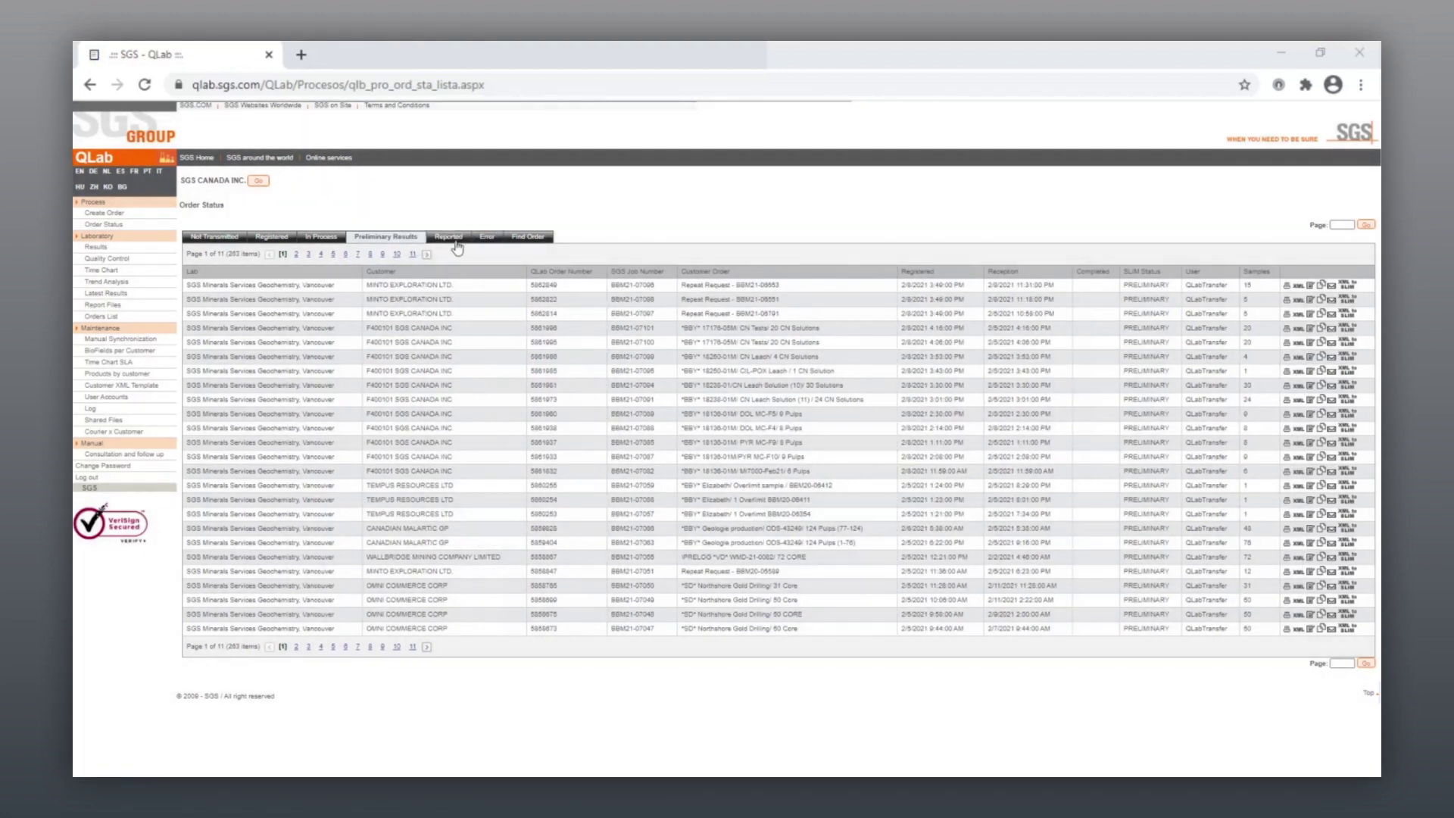
click(453, 240)
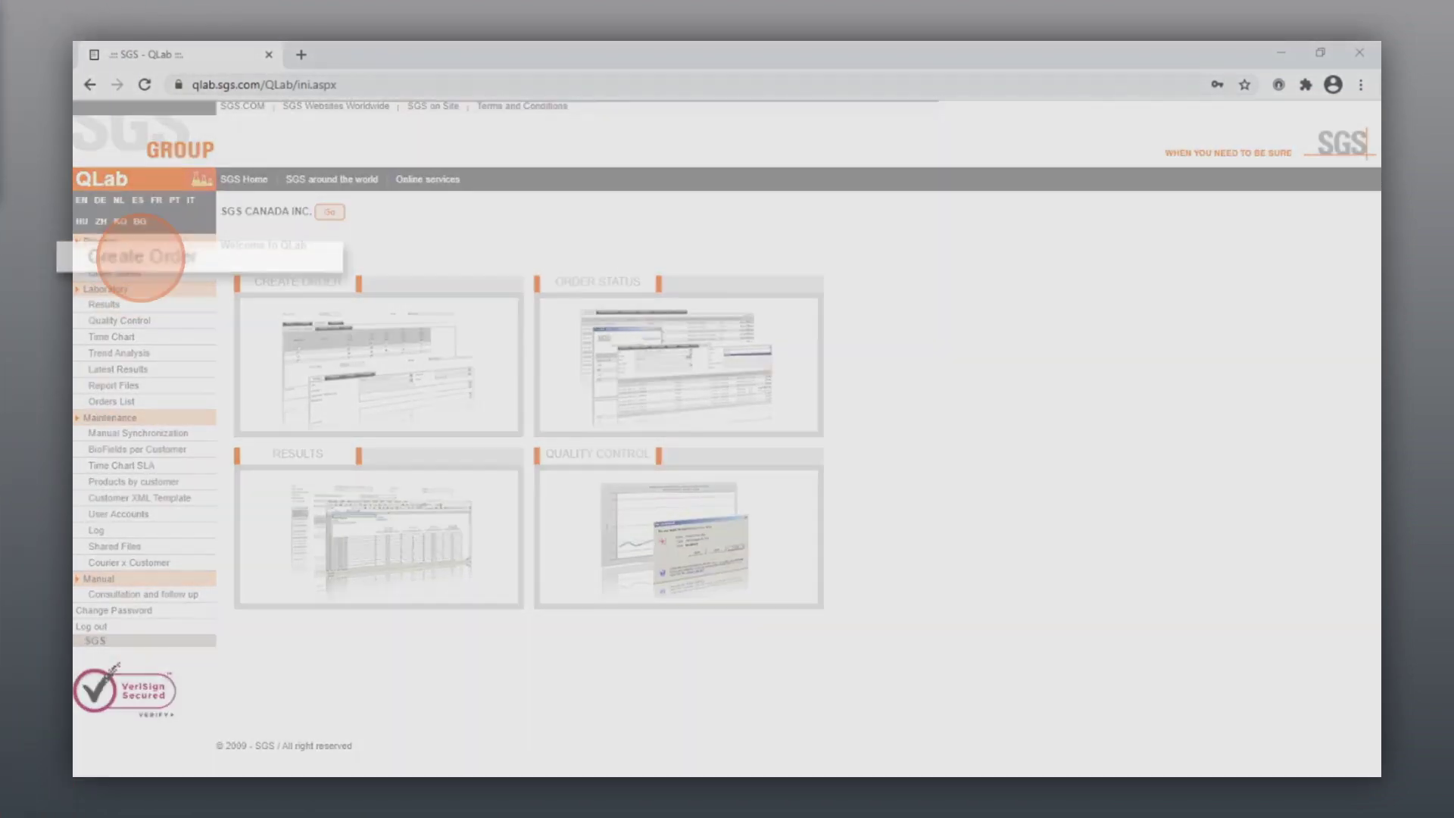
click(140, 256)
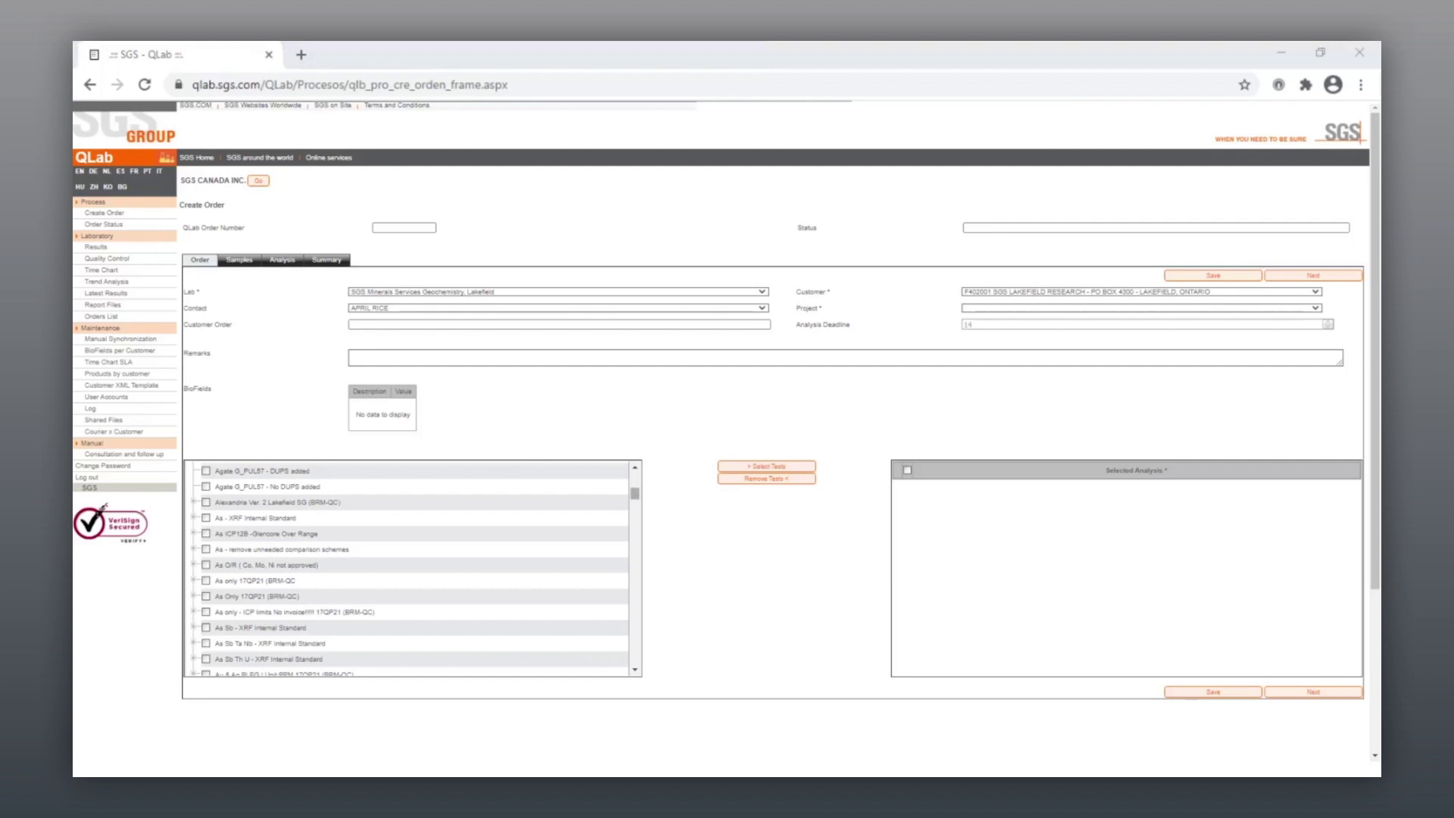
Step: Tick the GE_CVA20A Hg PPM and GE_FAA313 Au G/T analyses in the test list
scroll(638, 513, down, 10)
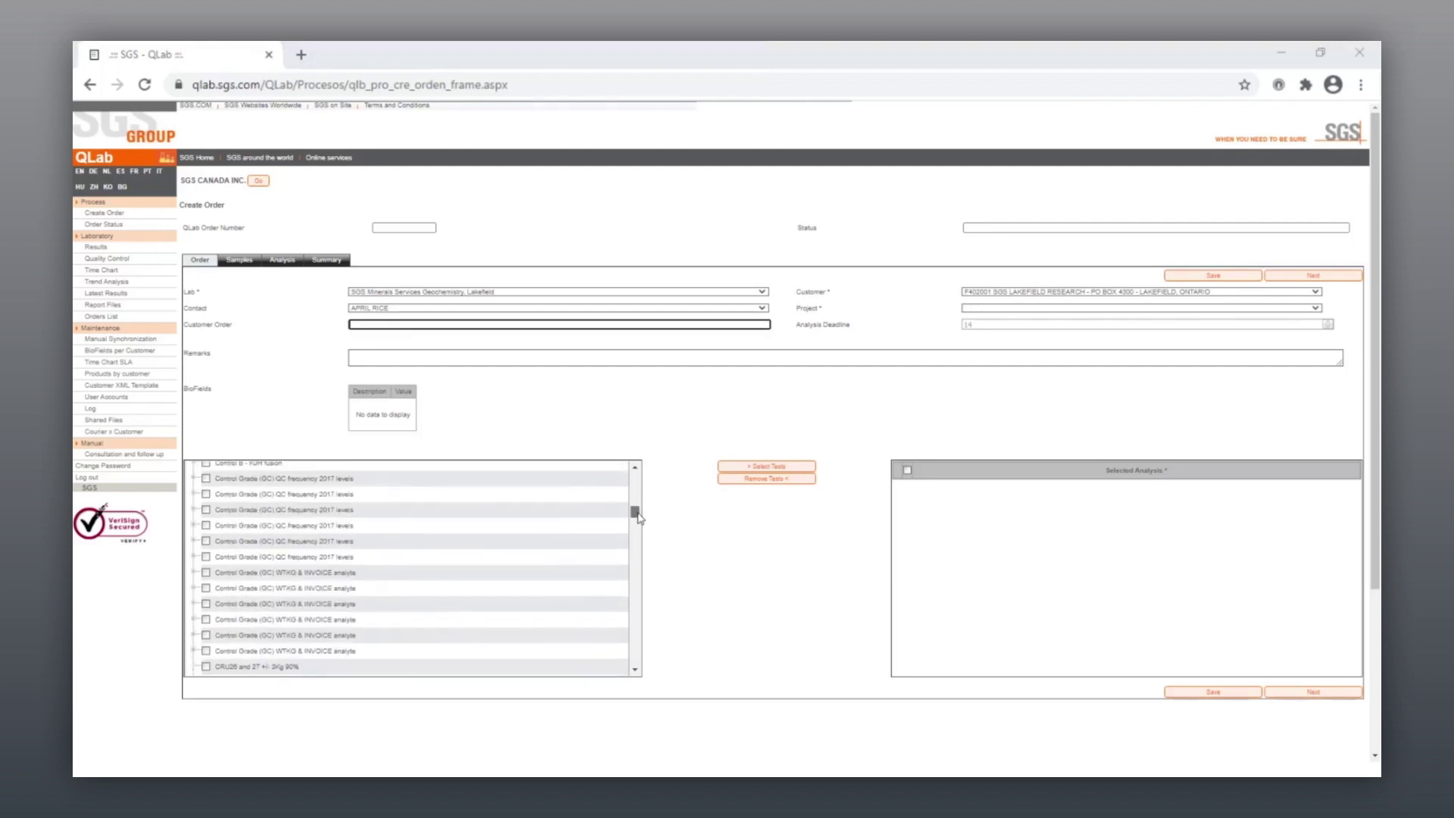
drag(638, 516, 642, 545)
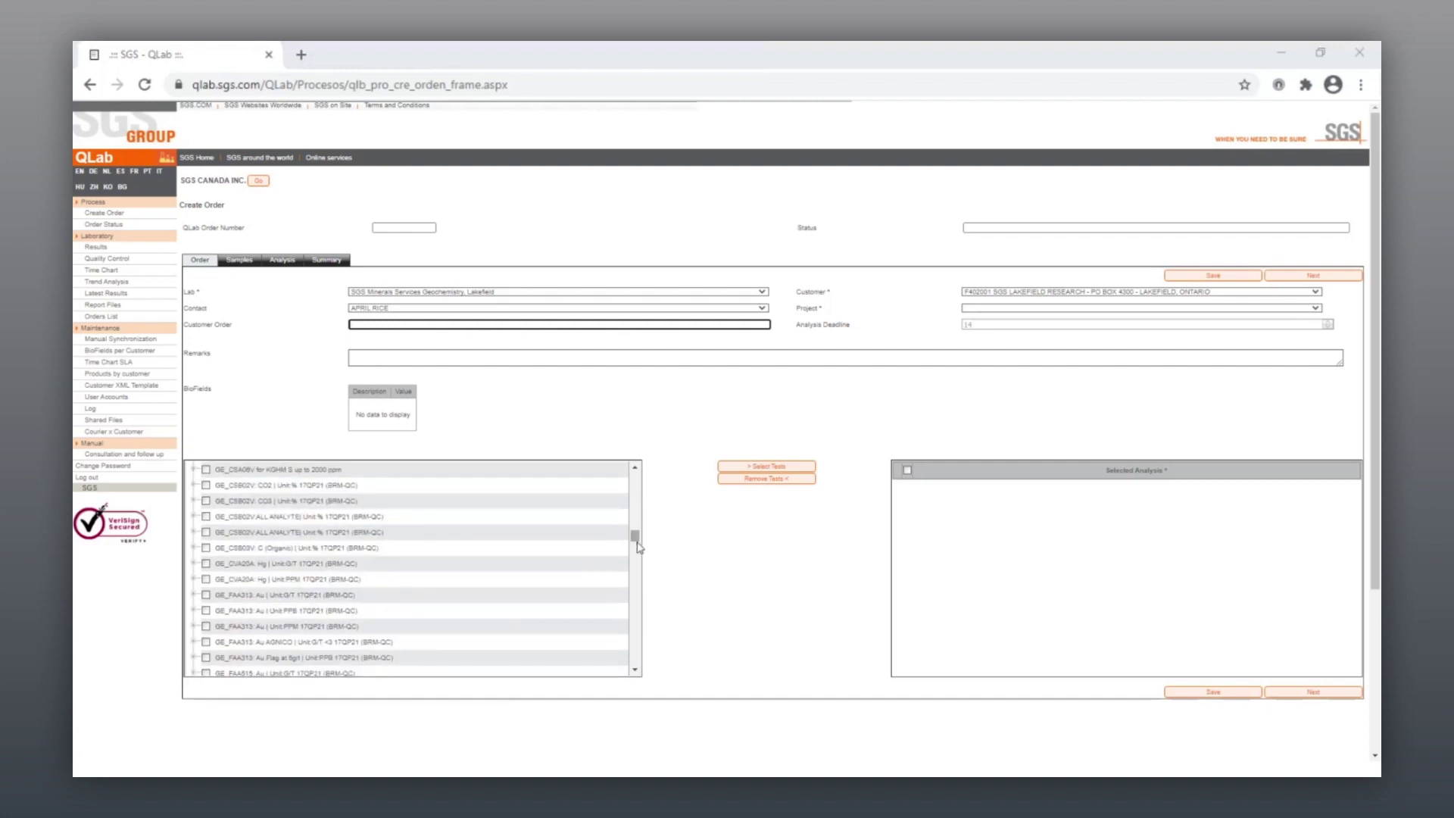
click(206, 594)
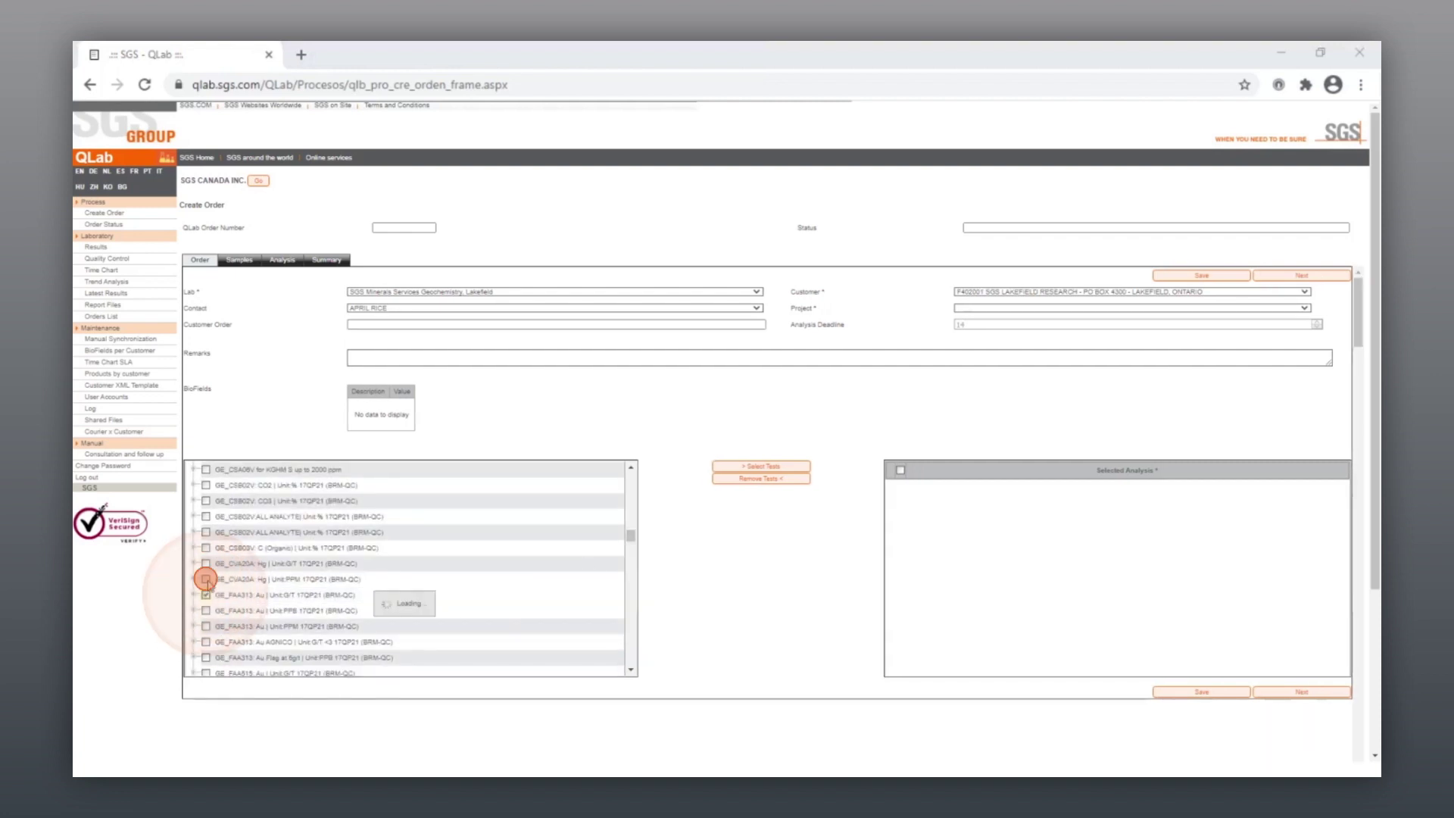
click(206, 578)
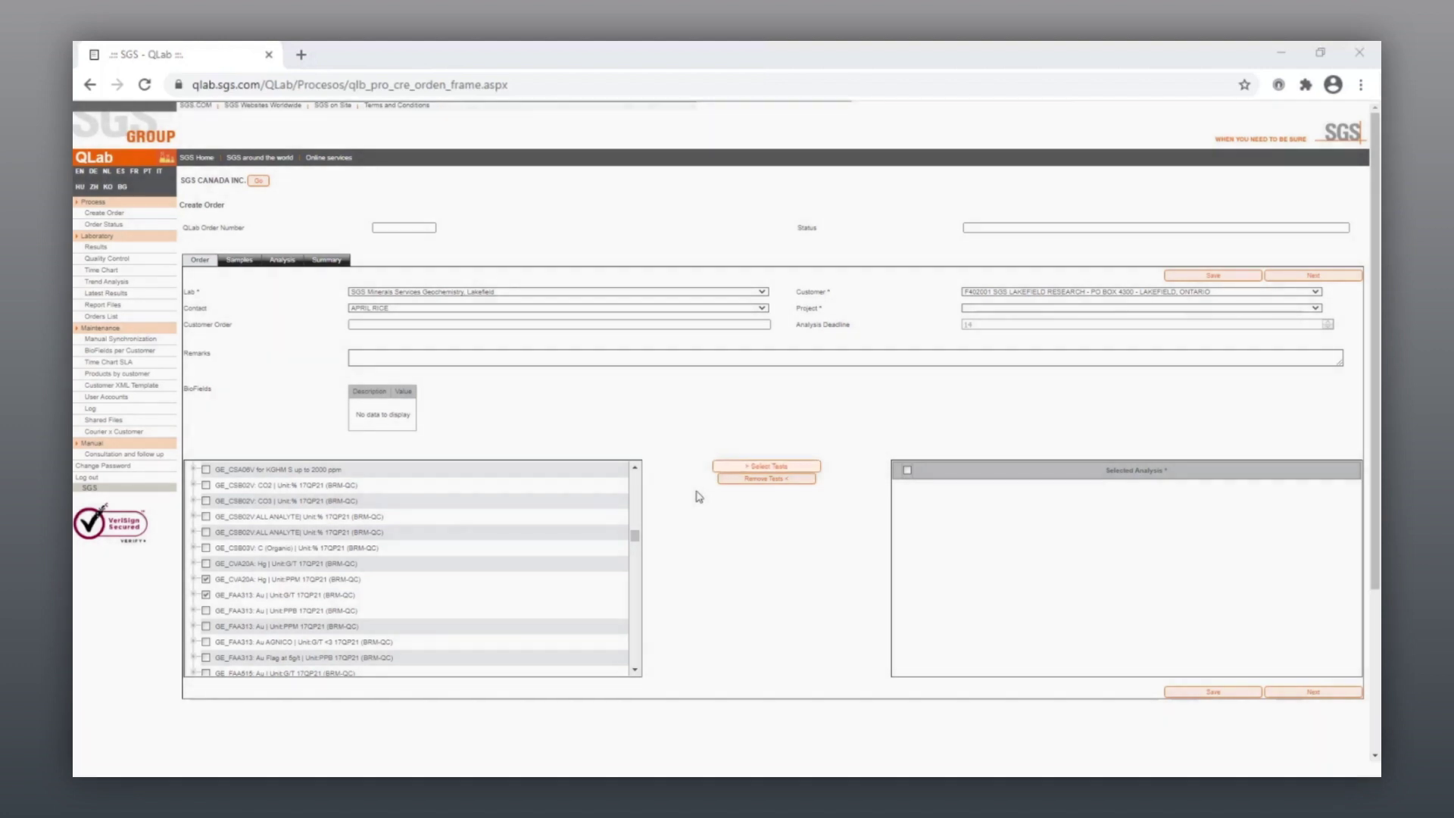
Step: Add both analyses to the order, mark them all, and proceed to the Samples stage
click(755, 468)
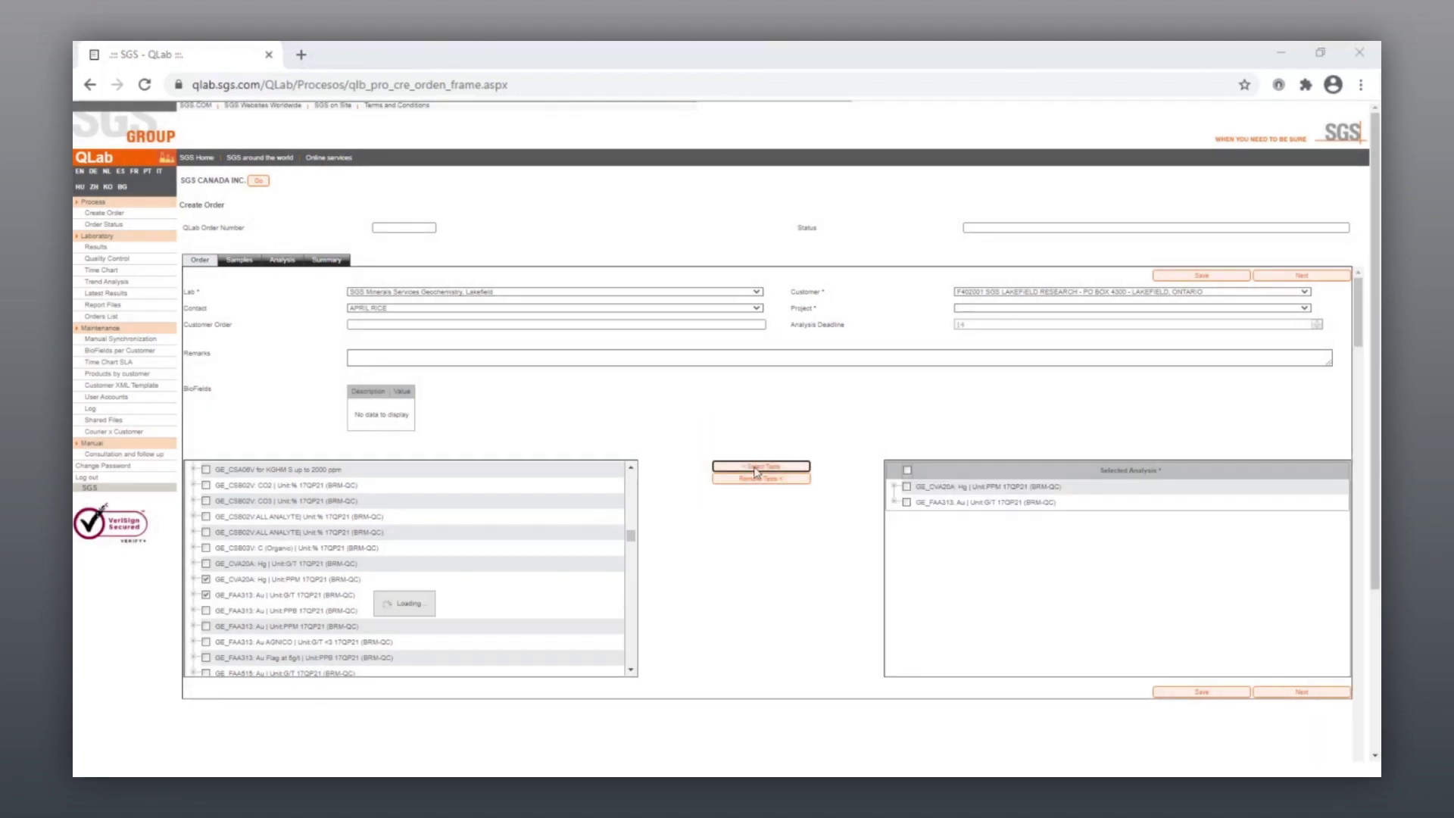
click(914, 471)
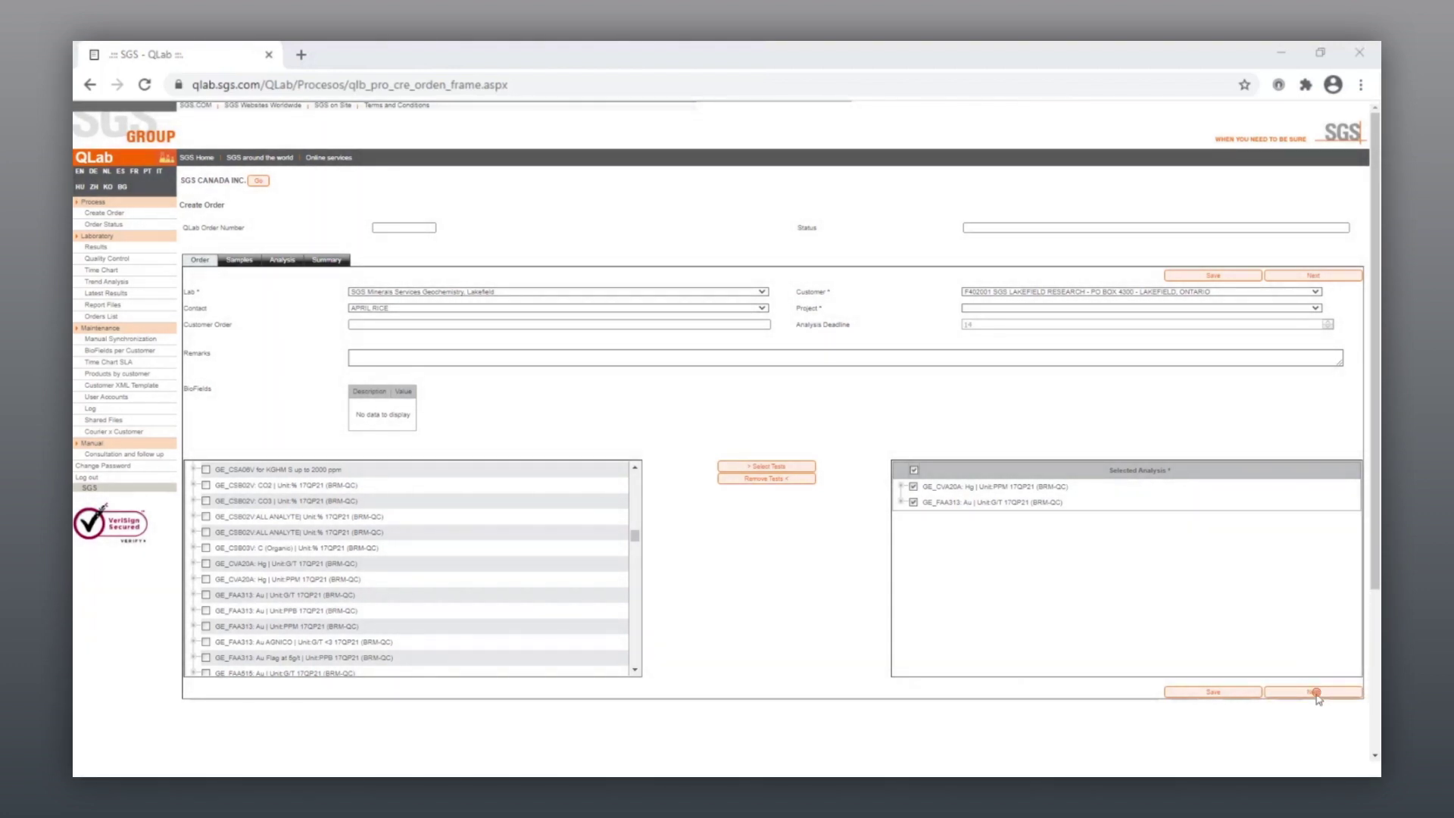
click(1315, 693)
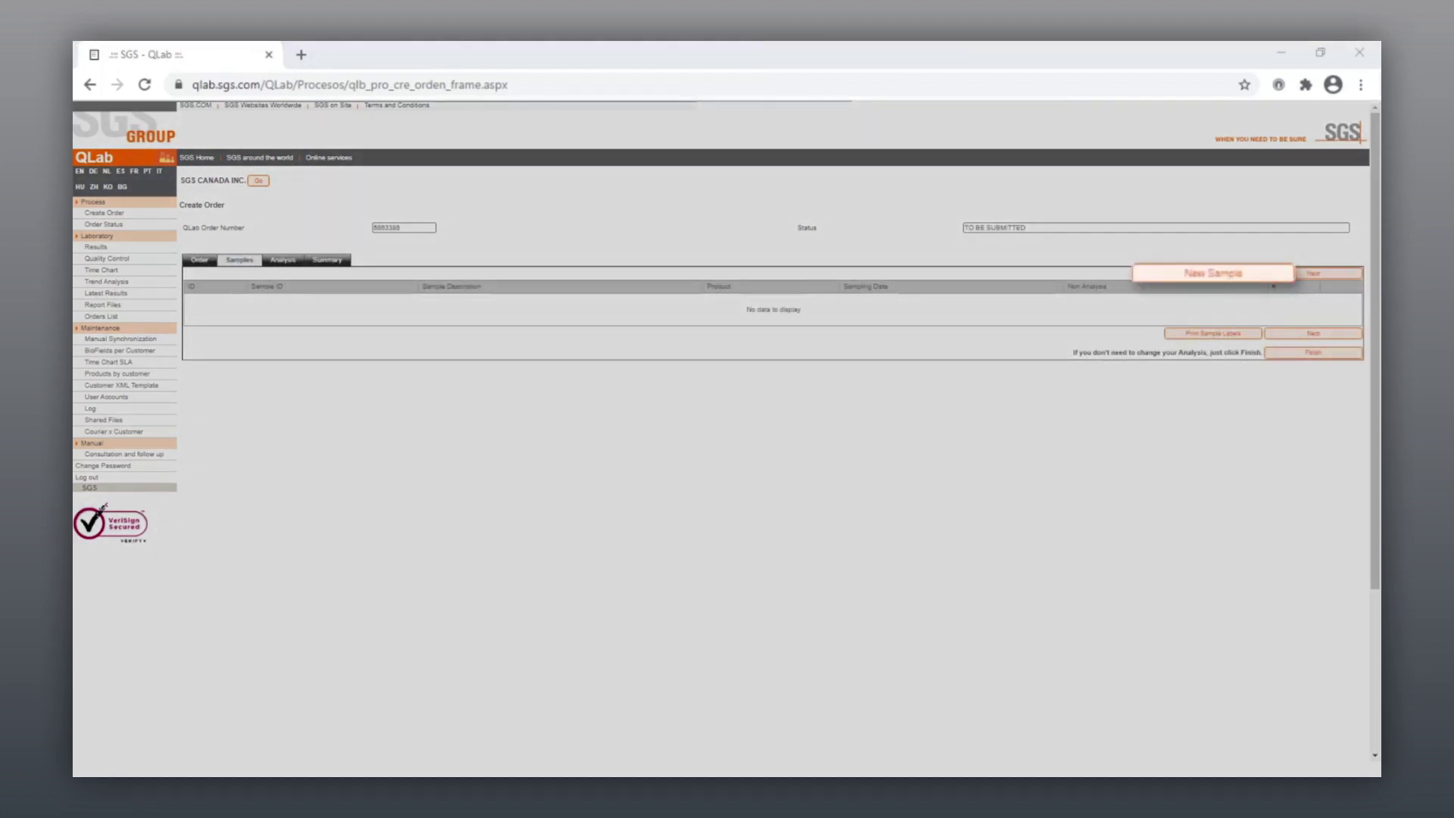
Step: Add 'Sample 1 - core sample' assigned to all analyses, save it, and continue to Analysis
click(1213, 272)
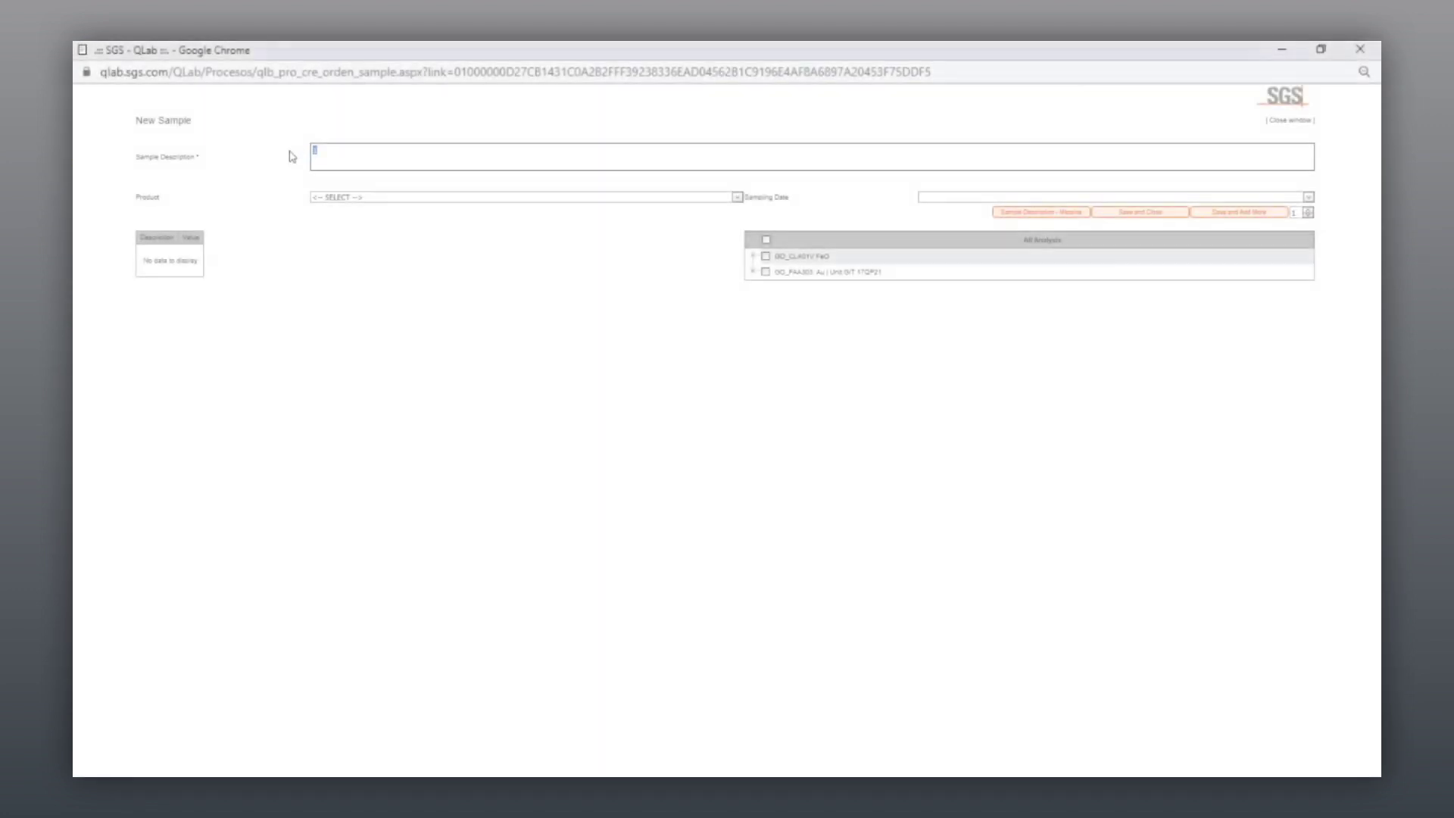
text(ample 1 - core sample)
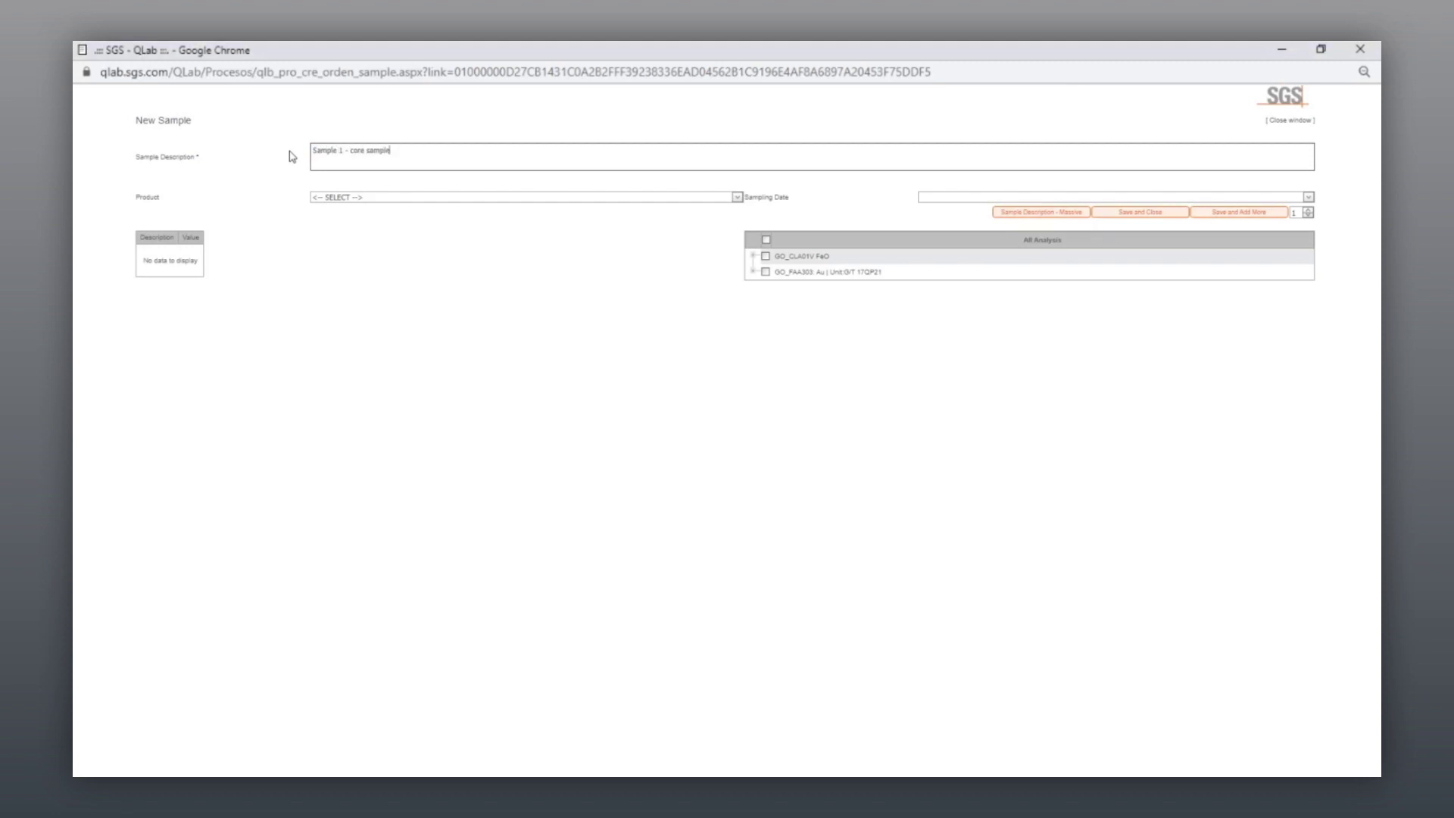
click(766, 241)
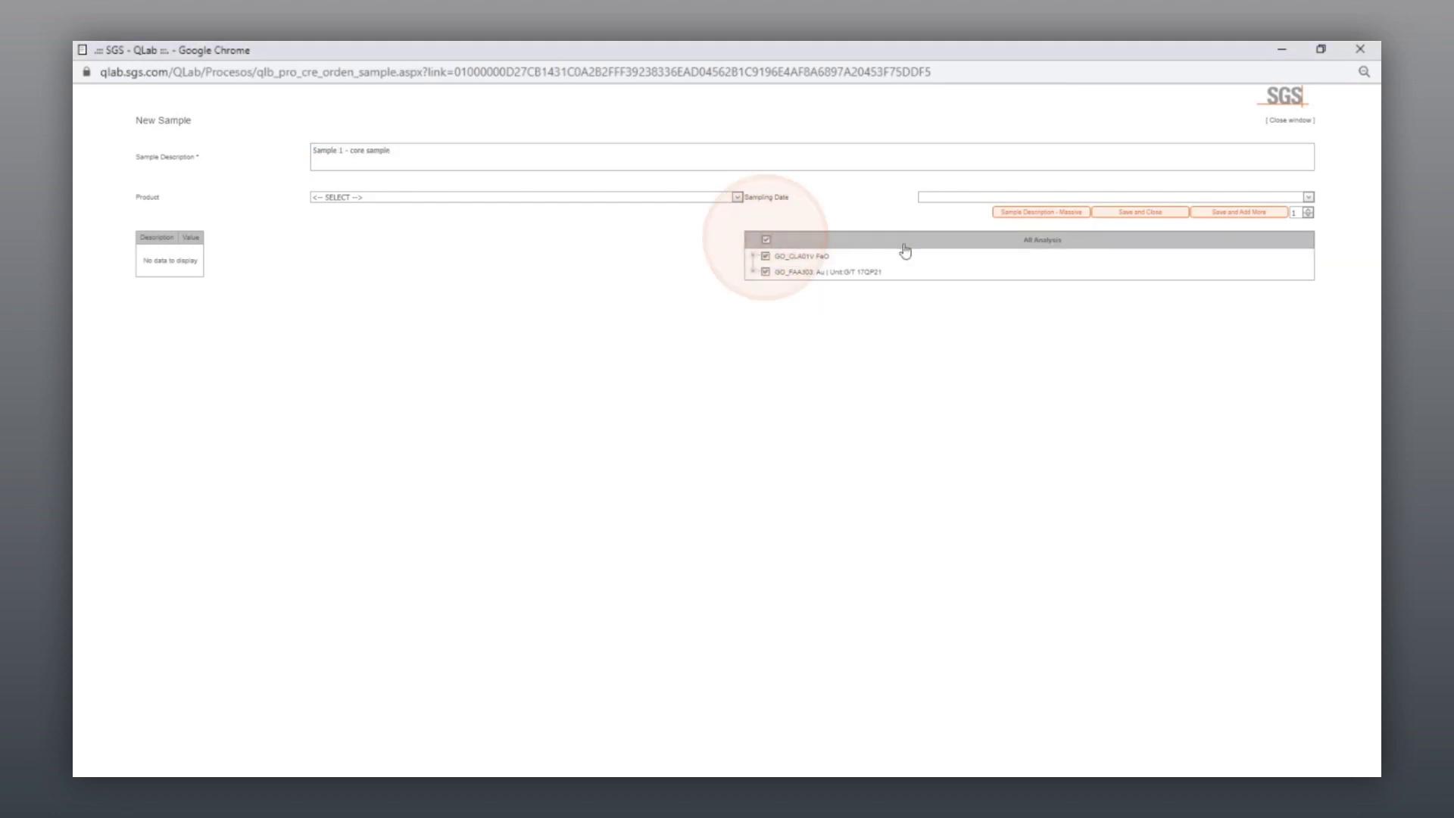
click(1144, 215)
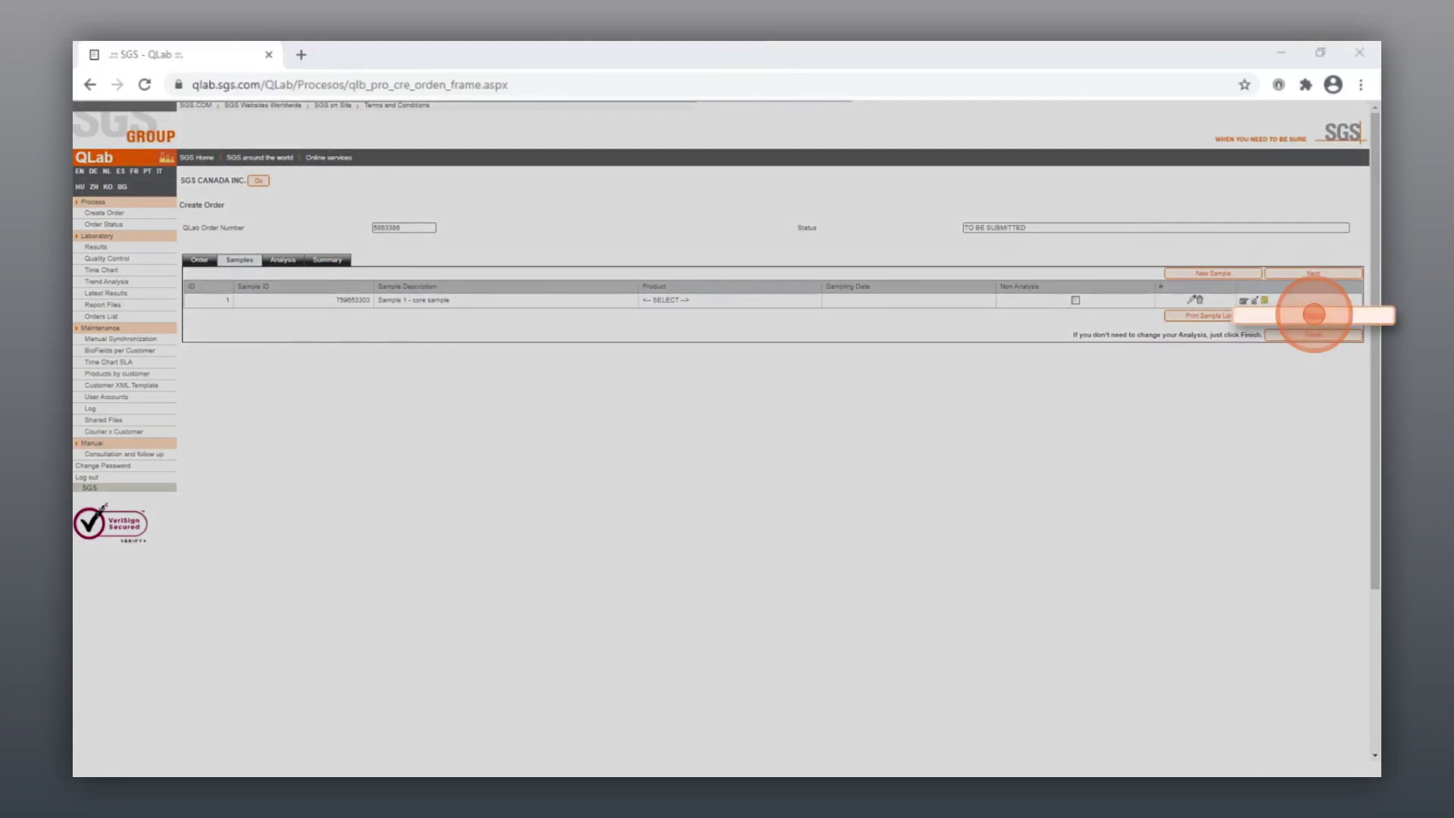
click(1314, 313)
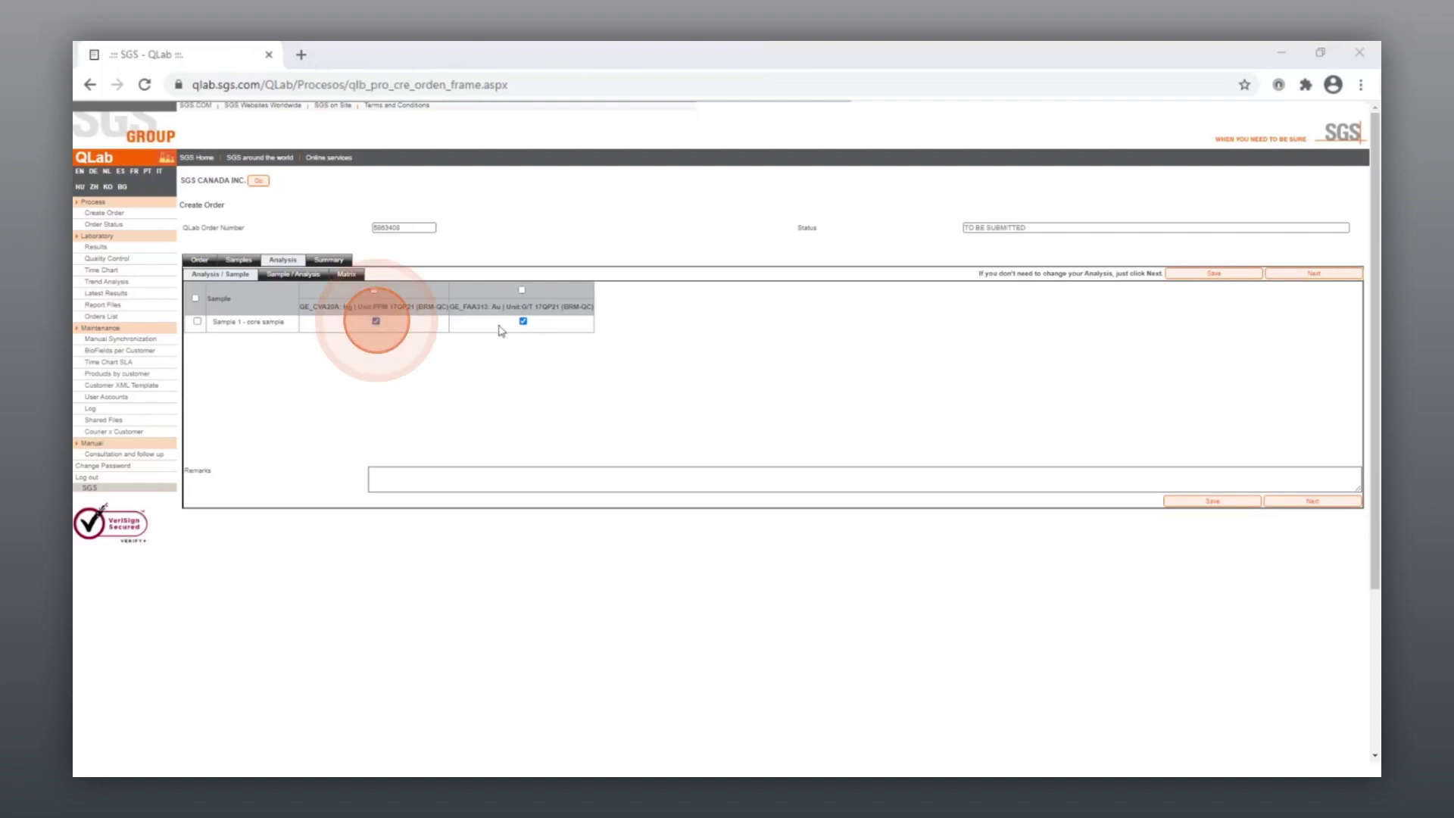
Step: Tick the core sample's analysis and submit the order to the lab
click(523, 322)
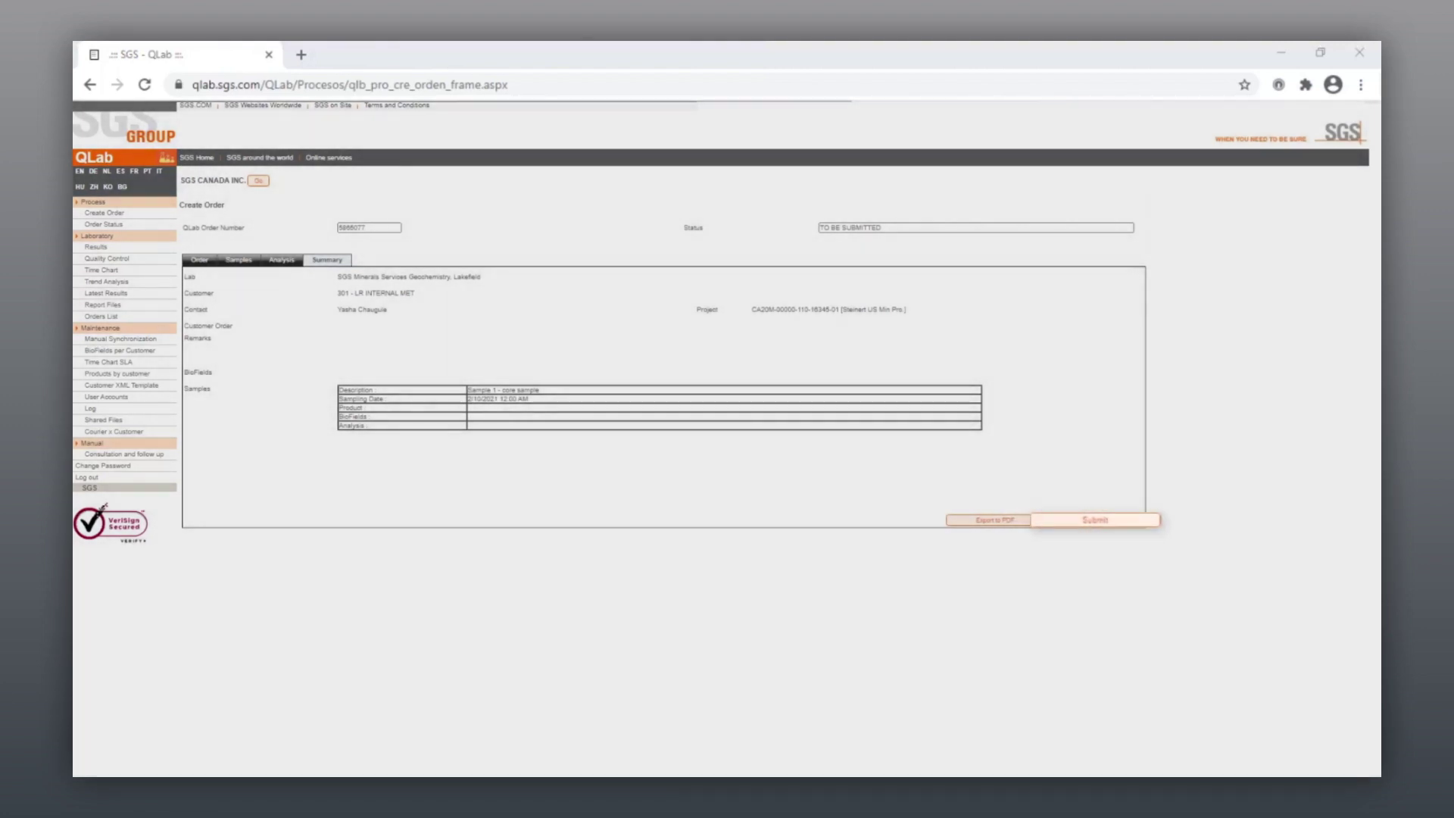
click(1093, 519)
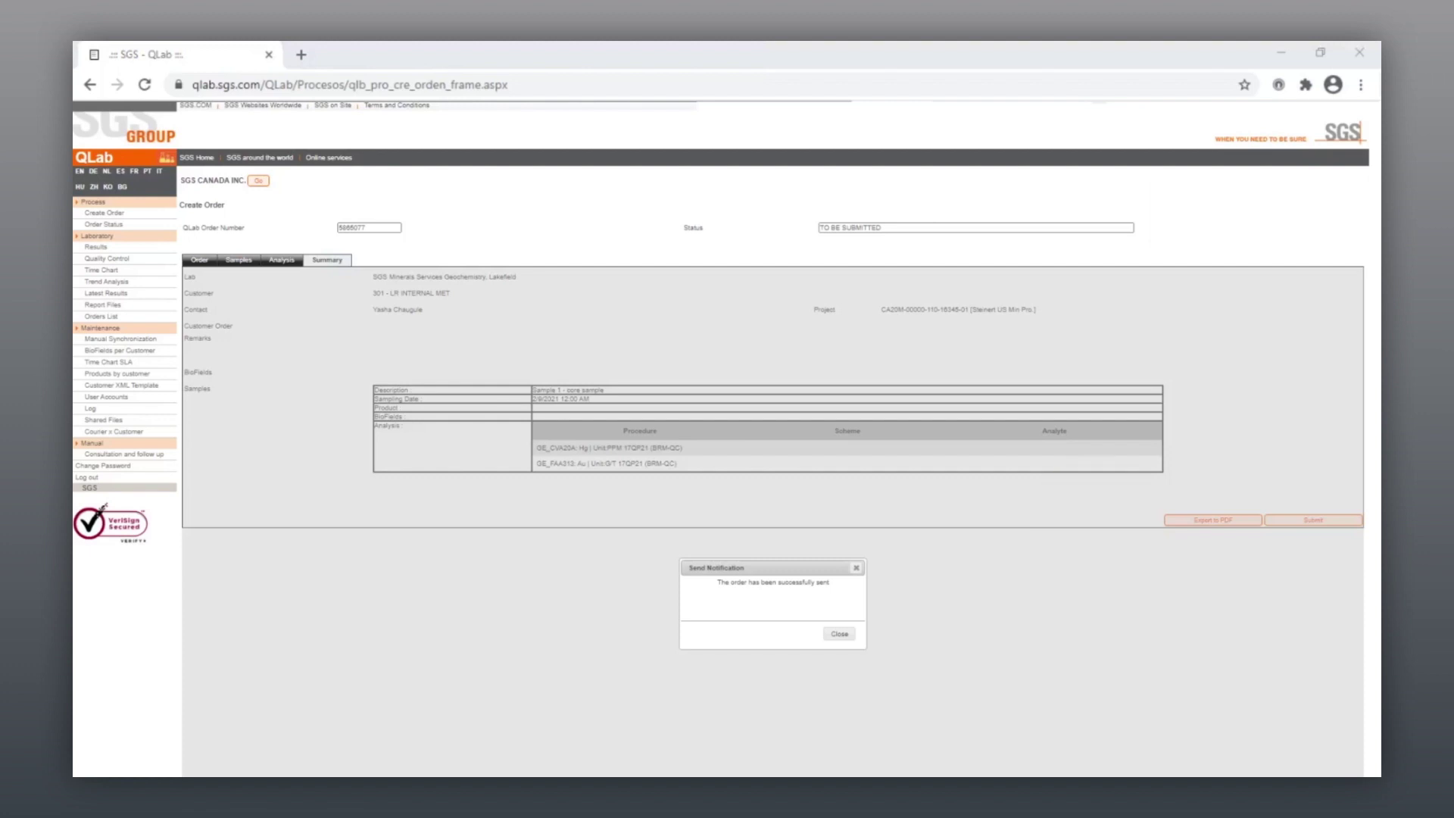